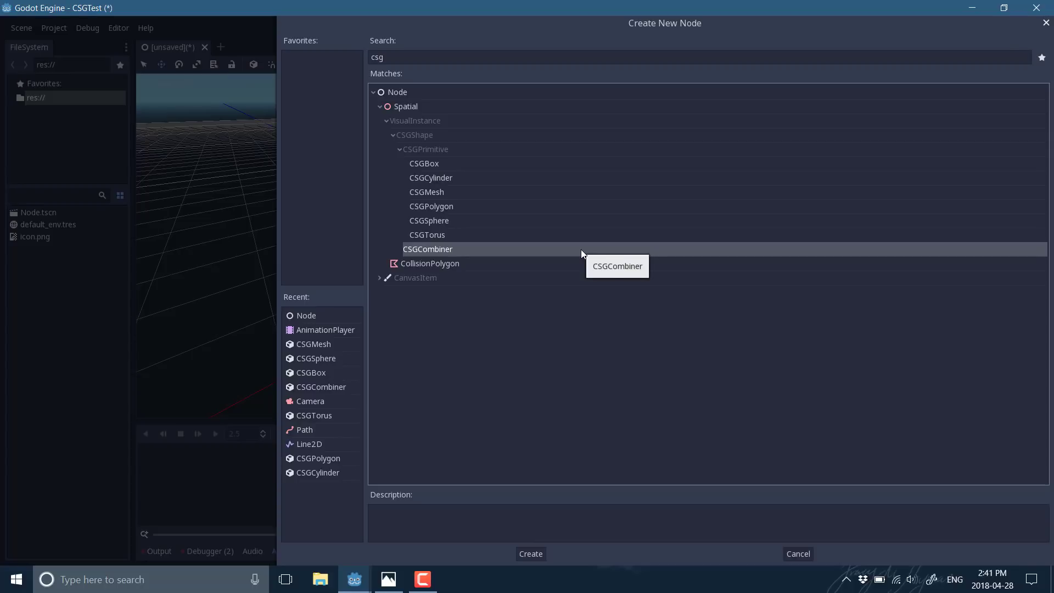
Add a CSGCombiner node under the root Node and a CSGBox as its child
double_click(437, 246)
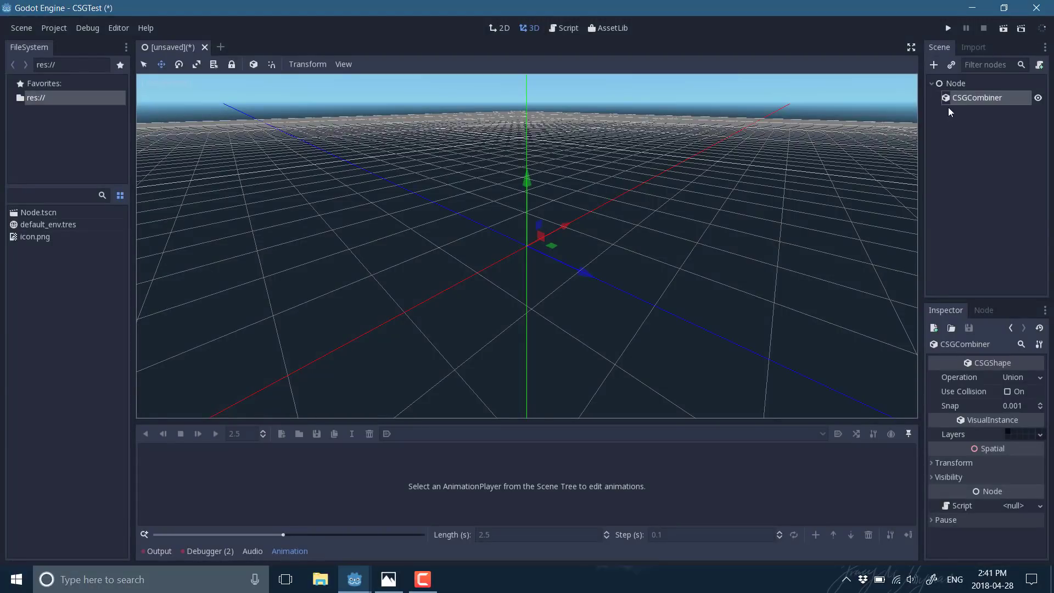
left_click(933, 64)
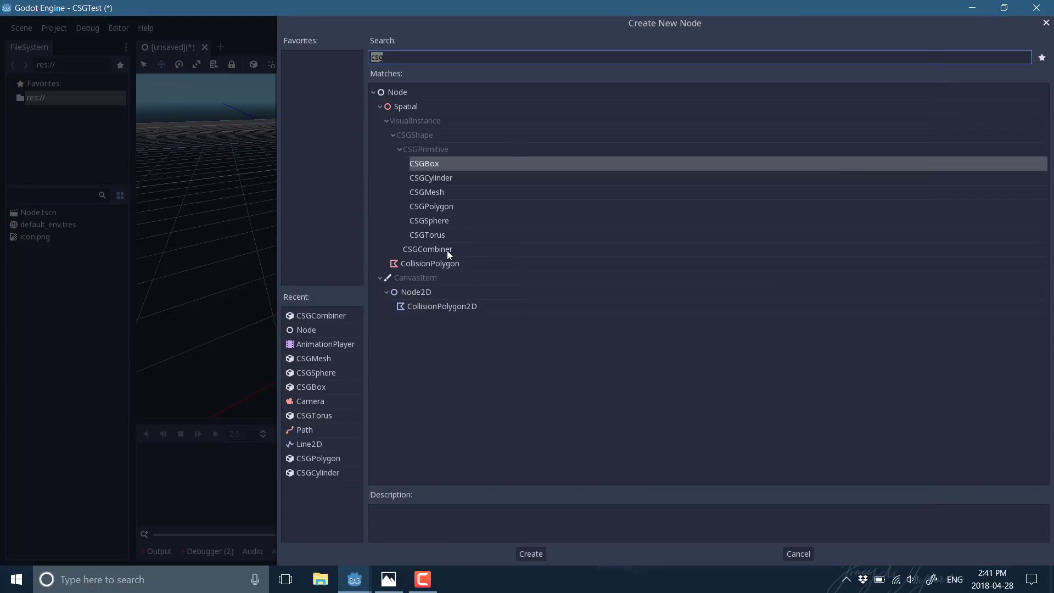
double_click(430, 168)
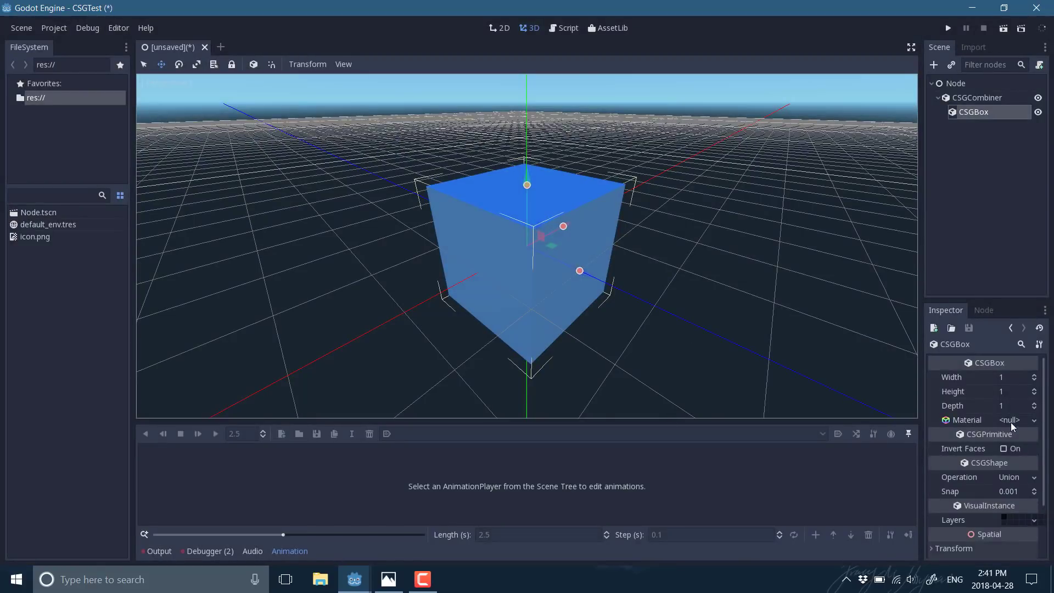
Give the CSGBox a new SpatialMaterial and set its albedo color to red
left_click(1028, 420)
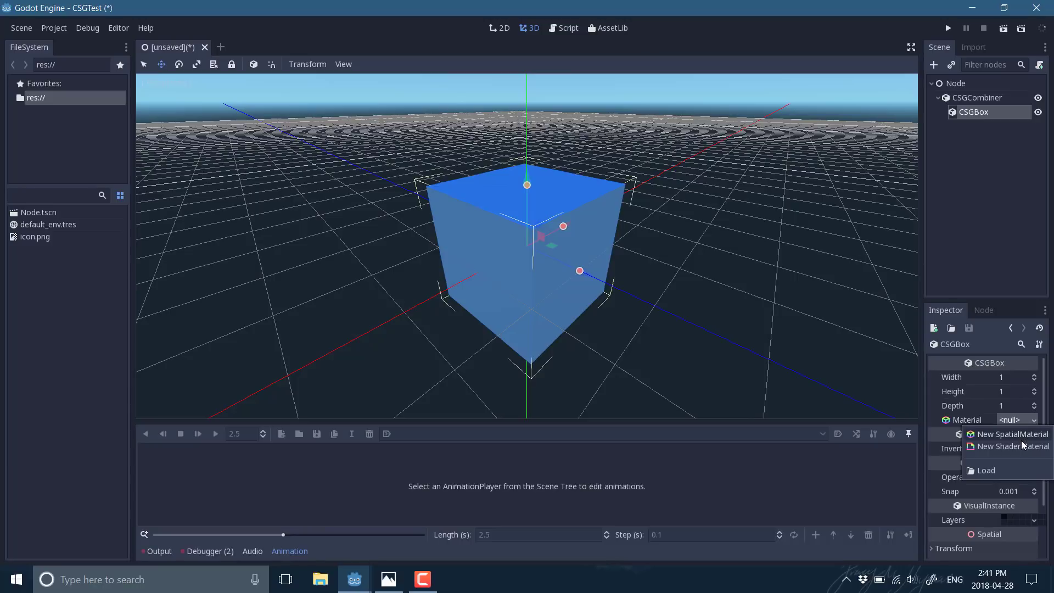
left_click(1016, 437)
left_click(1021, 423)
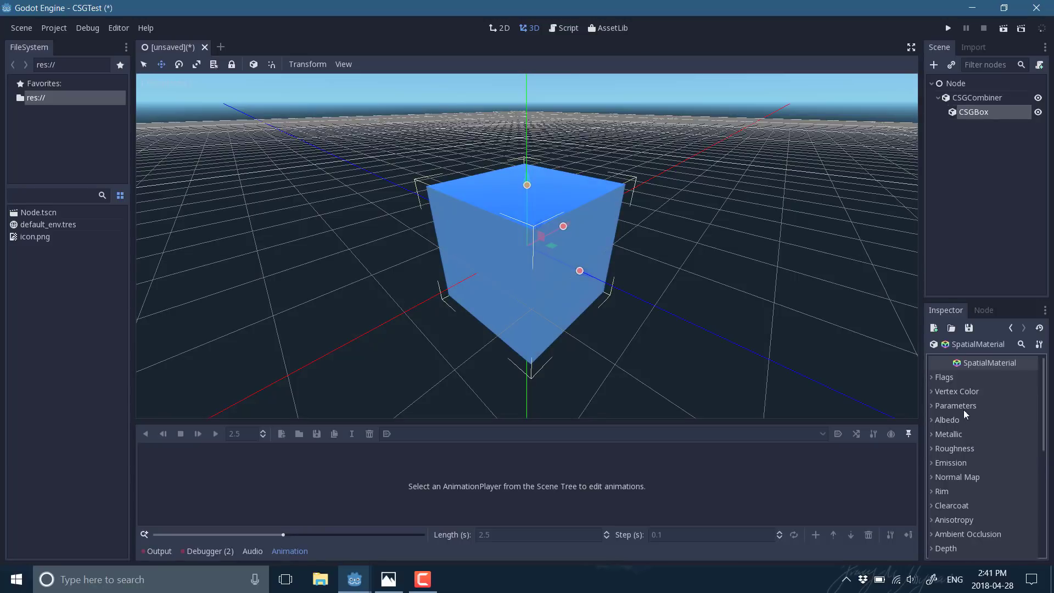
left_click(950, 418)
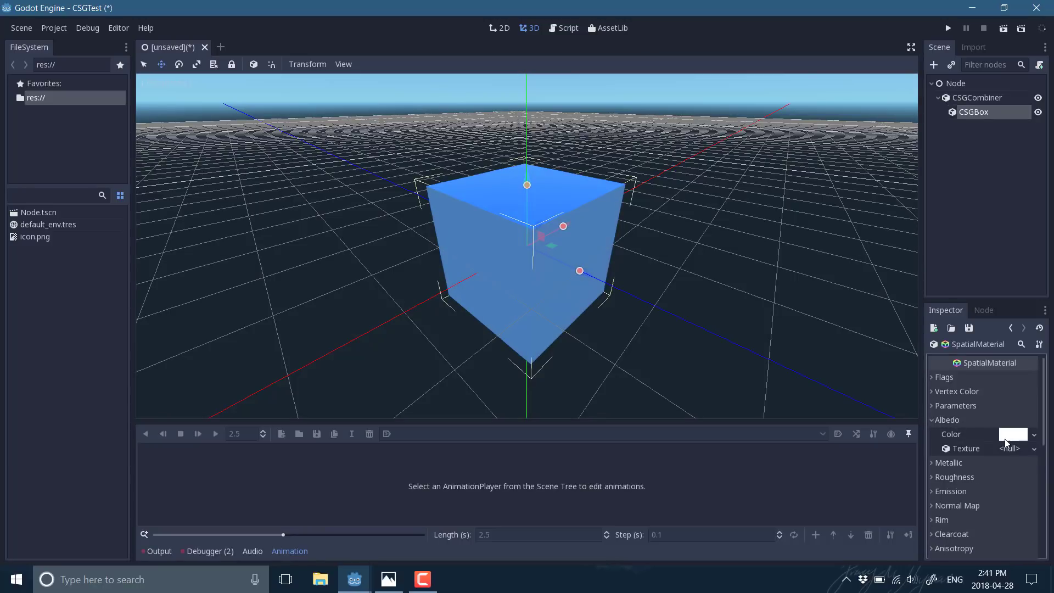
left_click(1007, 443)
left_click(1007, 440)
left_click_drag(1007, 443, 1015, 332)
left_click(958, 107)
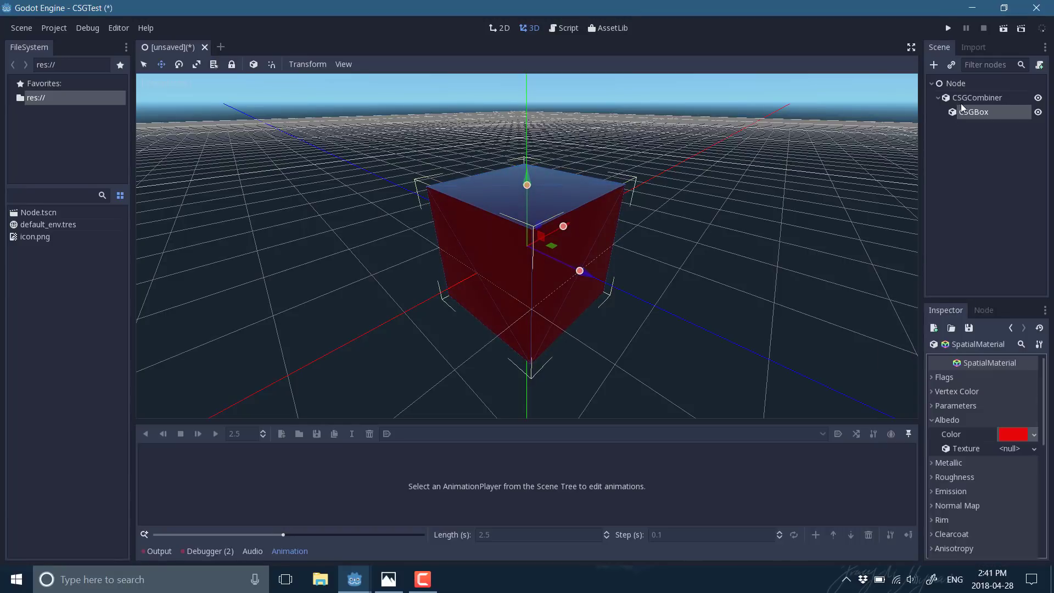
Add a CSGSphere as a second child of the CSGCombiner
left_click(961, 97)
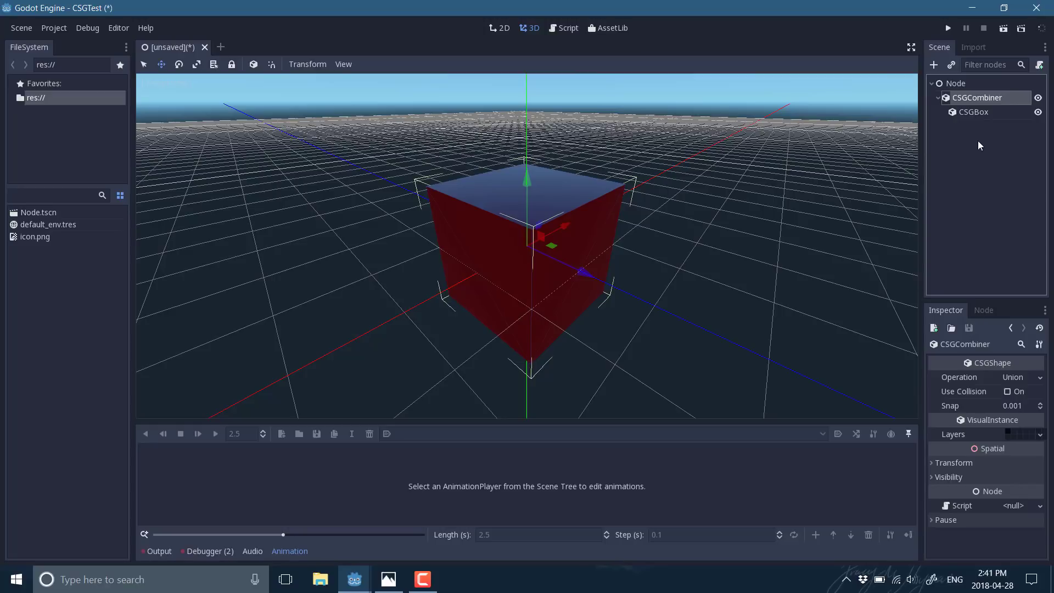
left_click(935, 66)
double_click(437, 222)
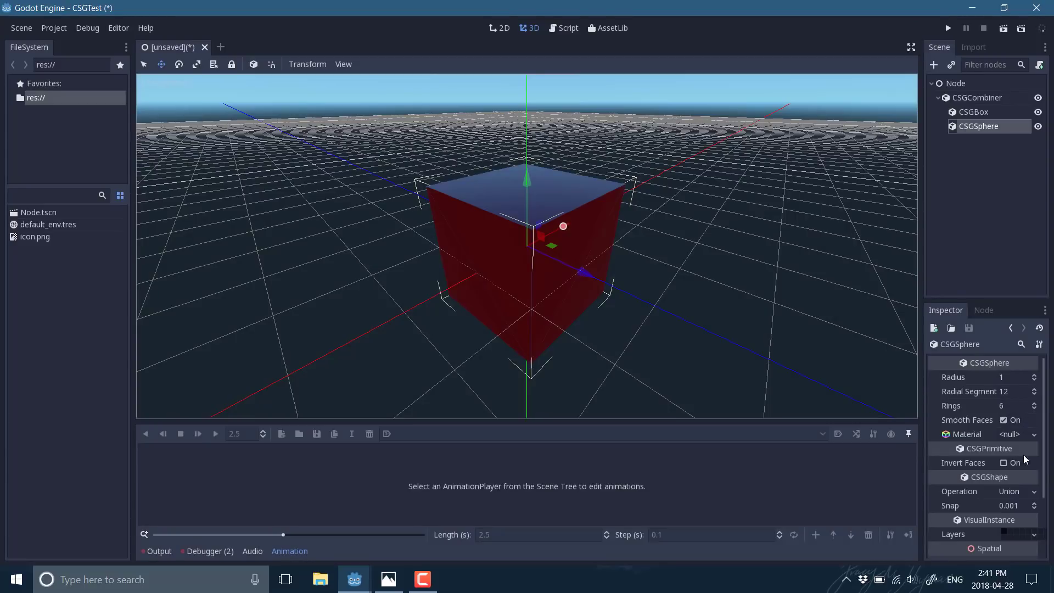
Give the CSGSphere a new SpatialMaterial and set its albedo color to blue (210cd6)
left_click(1022, 439)
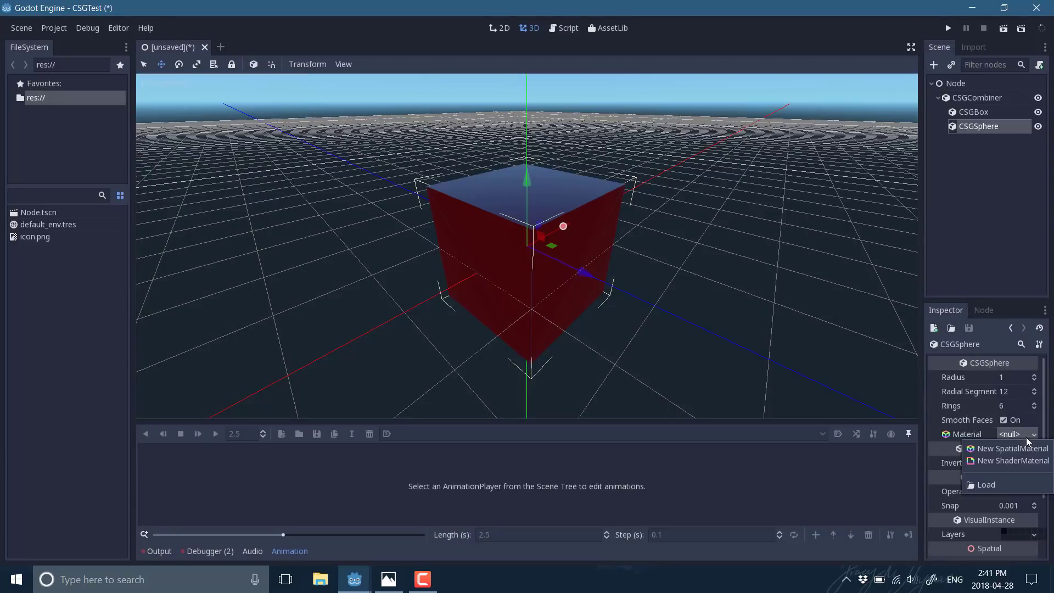
left_click(1019, 447)
left_click(1022, 440)
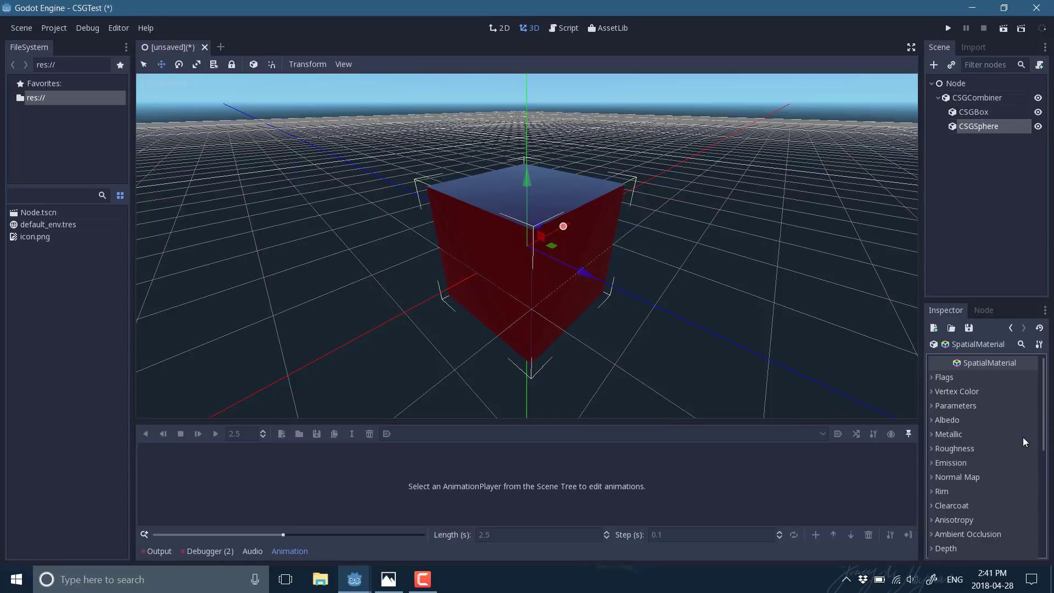
left_click(933, 421)
left_click(1008, 436)
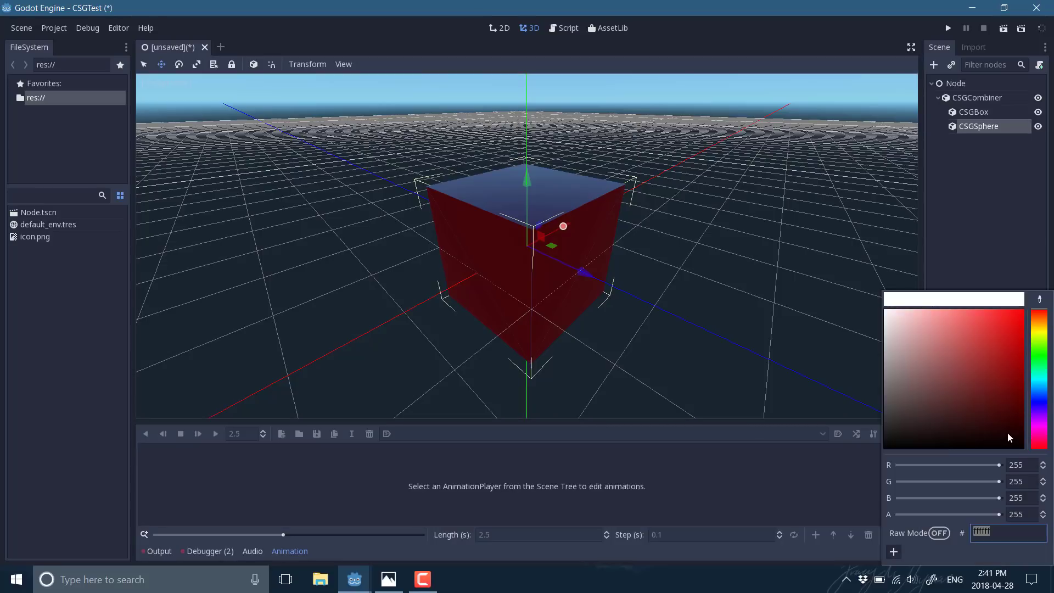
left_click(1039, 405)
mouse_move(1002, 334)
left_mouse_down()
mouse_move(991, 324)
mouse_move(1016, 331)
left_mouse_up()
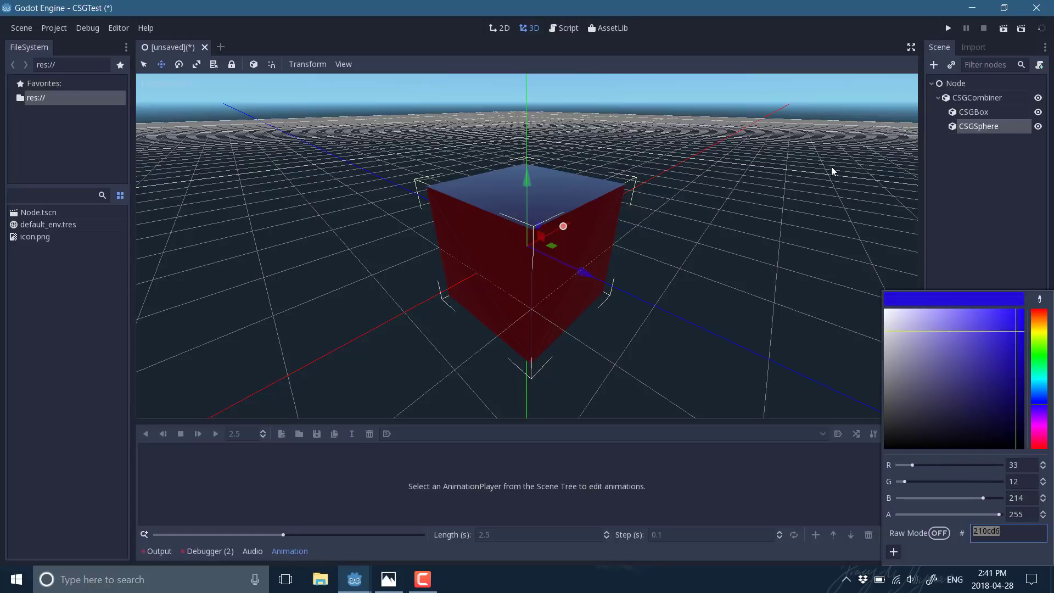
left_click(993, 129)
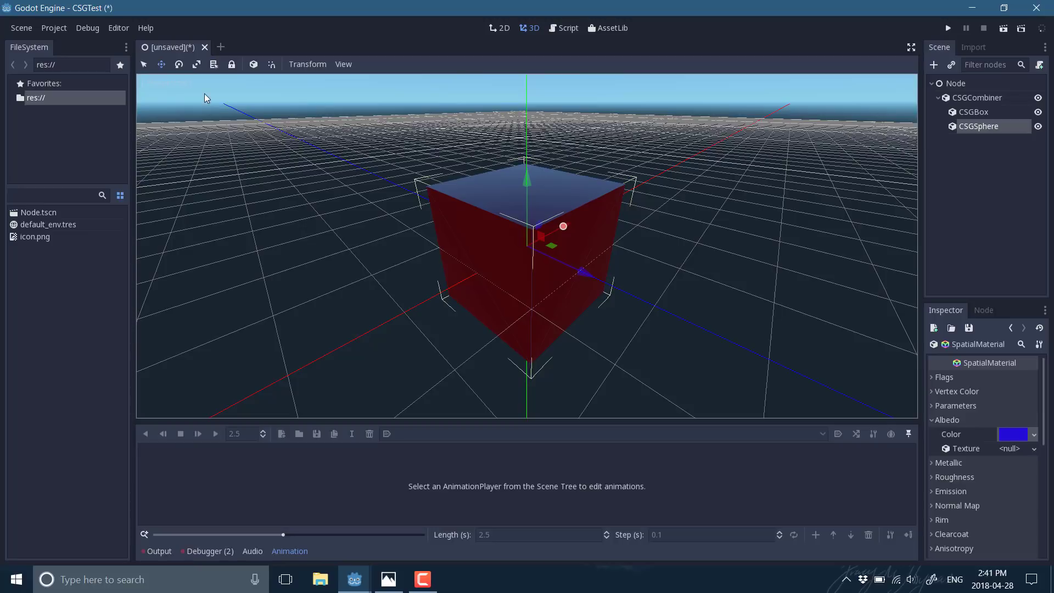
Scale the CSGSphere up until it bulges through the box's faces, and set its CSG operation to Subtraction
left_click(196, 64)
left_click_drag(211, 137, 187, 152)
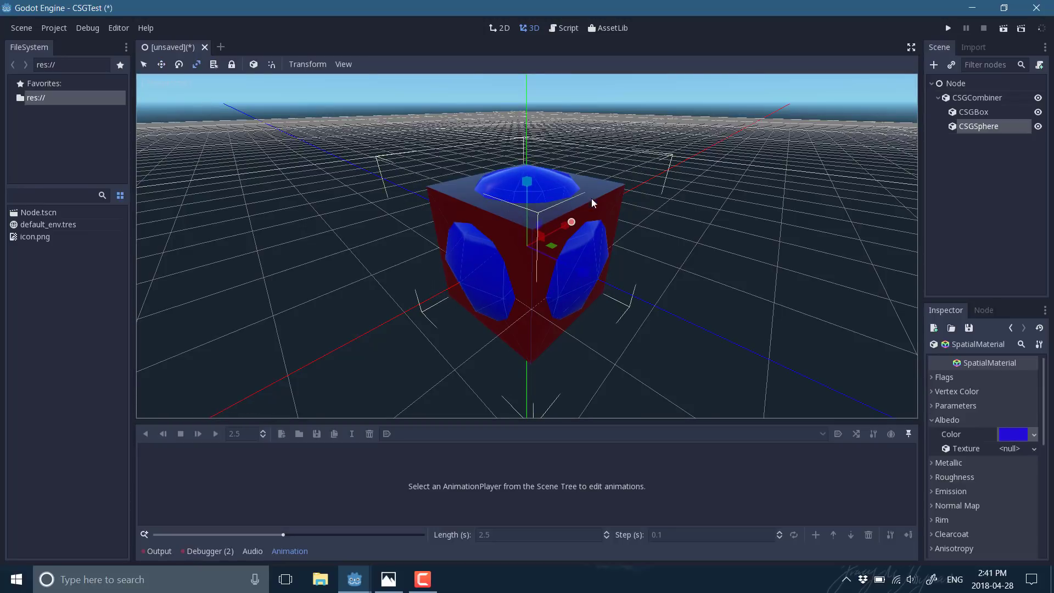
left_click(976, 125)
scroll(983, 488, "down", 1)
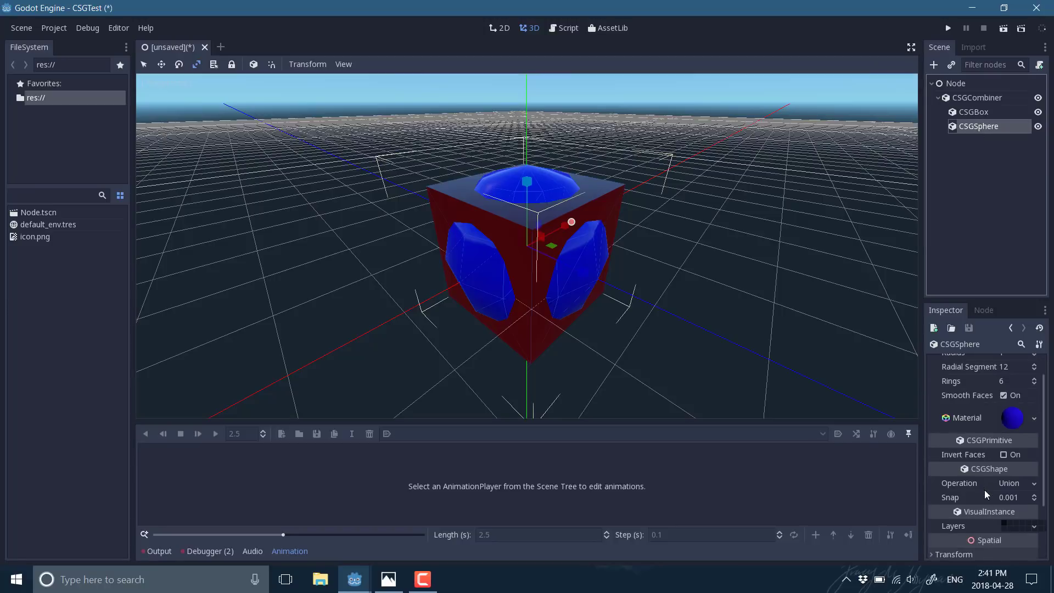
left_click(1033, 486)
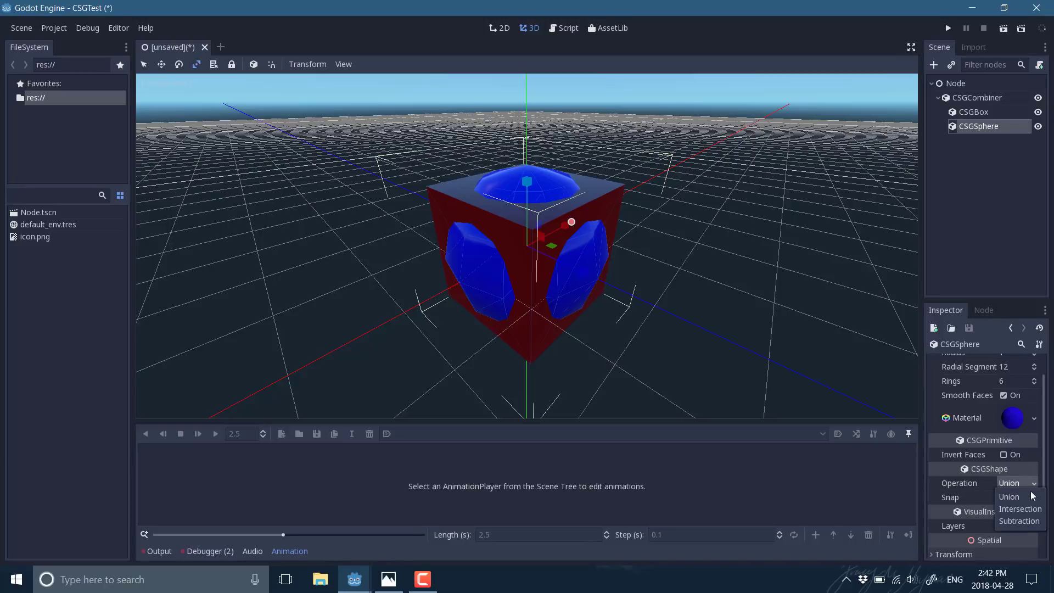
left_click(1020, 519)
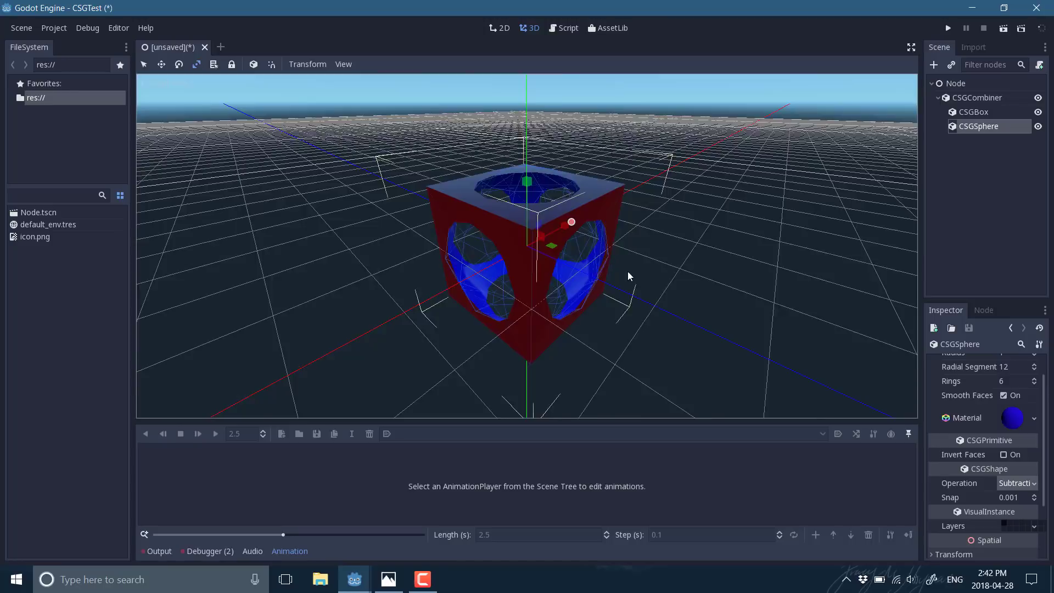
Move the CSGSphere up along the vertical axis until it only carves a small bowl into the box's top face
middle_click_drag(627, 271, 436, 169)
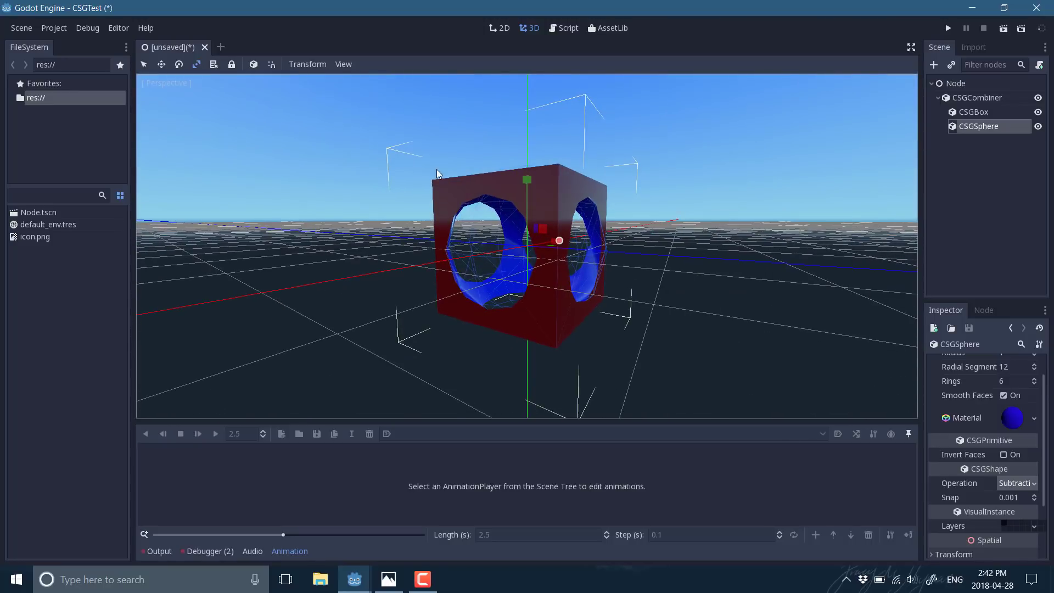
middle_click_drag(608, 289, 489, 217)
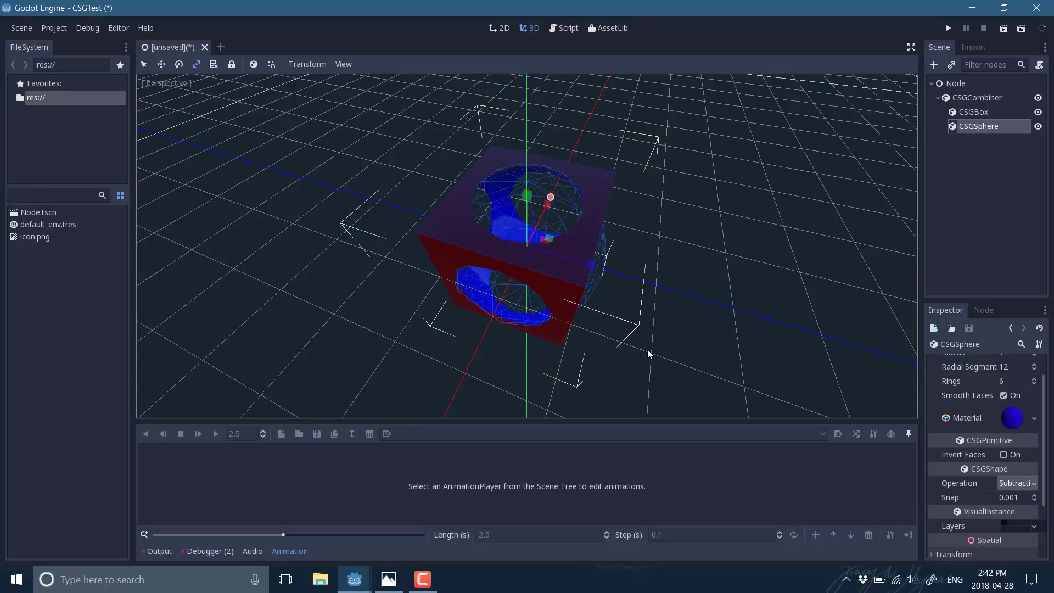
middle_click_drag(649, 353, 659, 298)
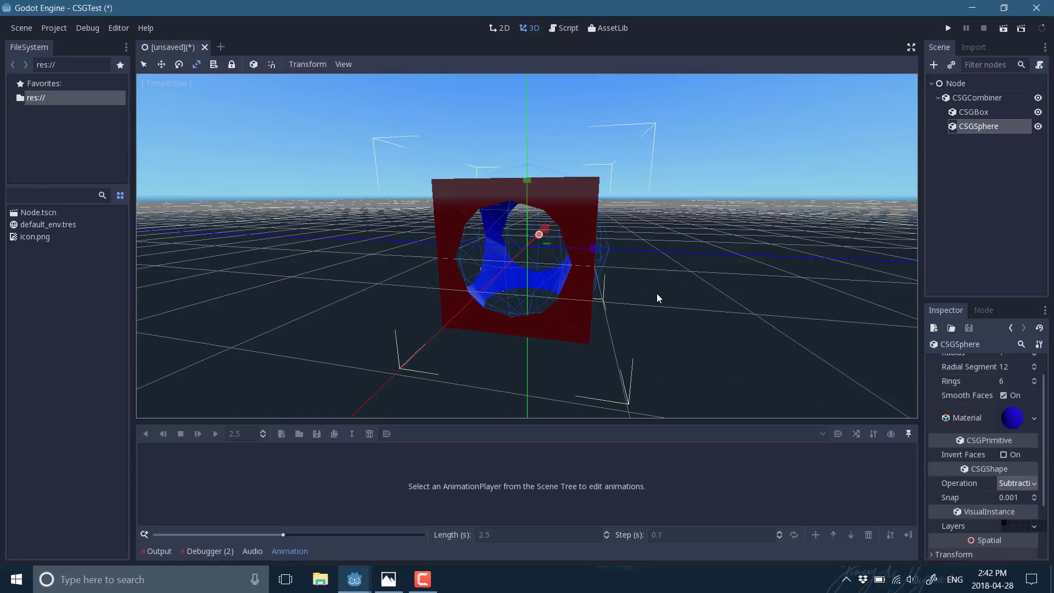
left_click(161, 64)
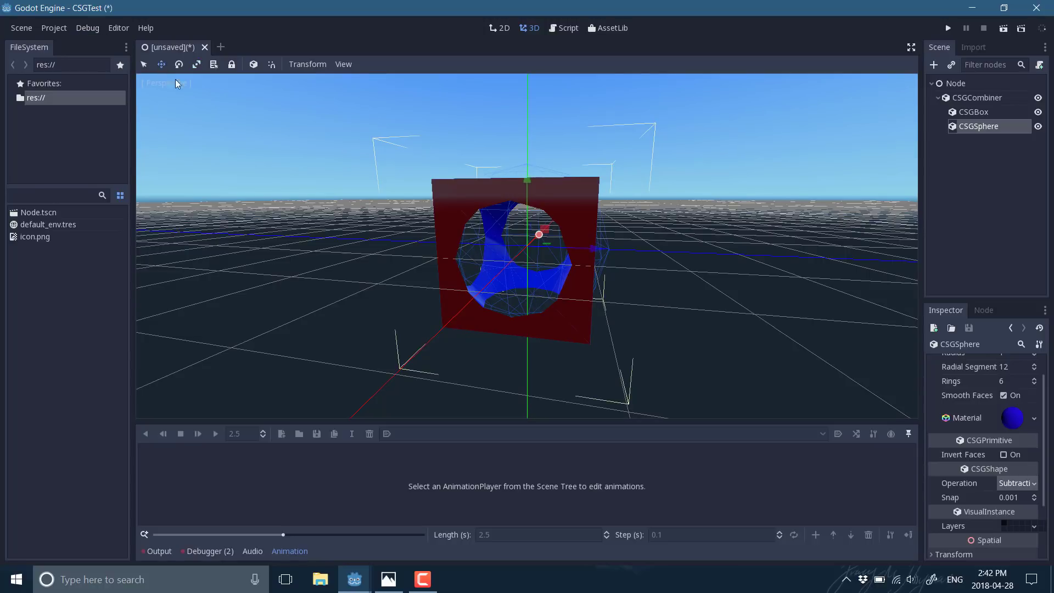
mouse_move(529, 179)
left_mouse_down()
mouse_move(535, 38)
mouse_move(537, 277)
mouse_move(525, 104)
mouse_move(528, 193)
mouse_move(523, 179)
left_mouse_up()
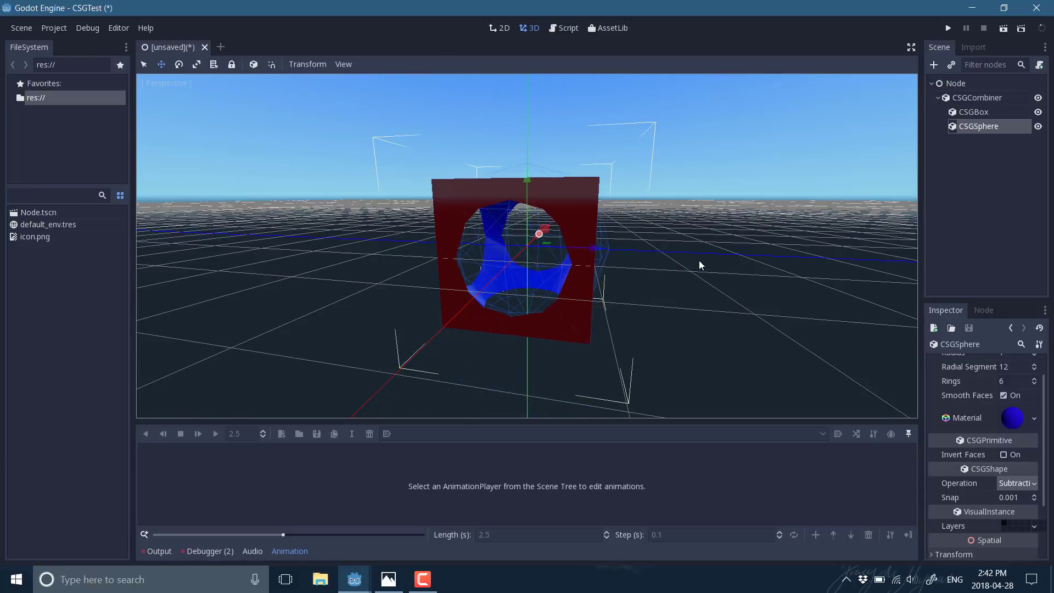
middle_click_drag(699, 260, 493, 212)
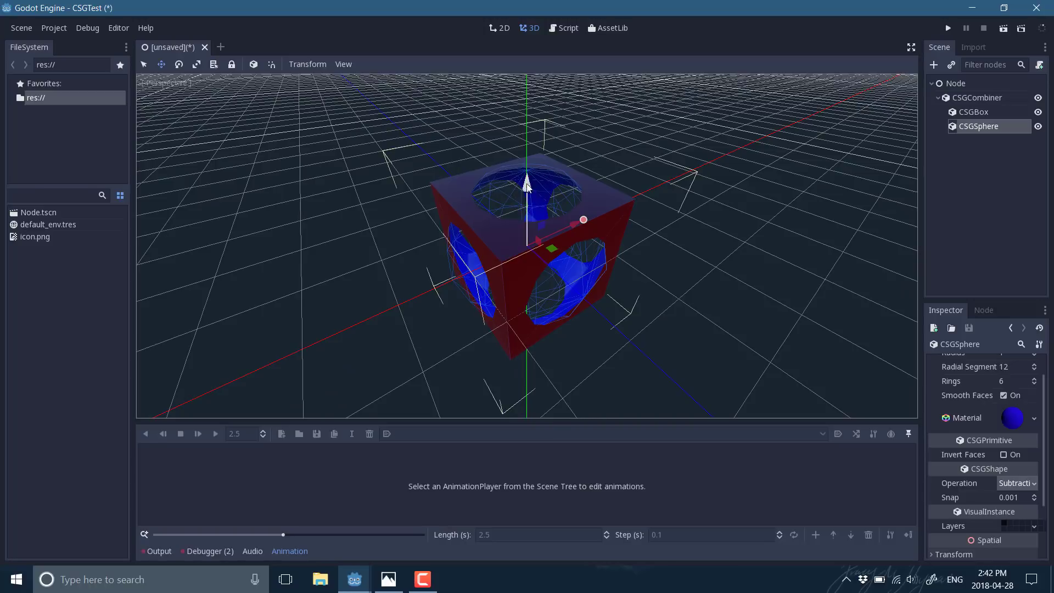
left_click_drag(527, 190, 545, 1)
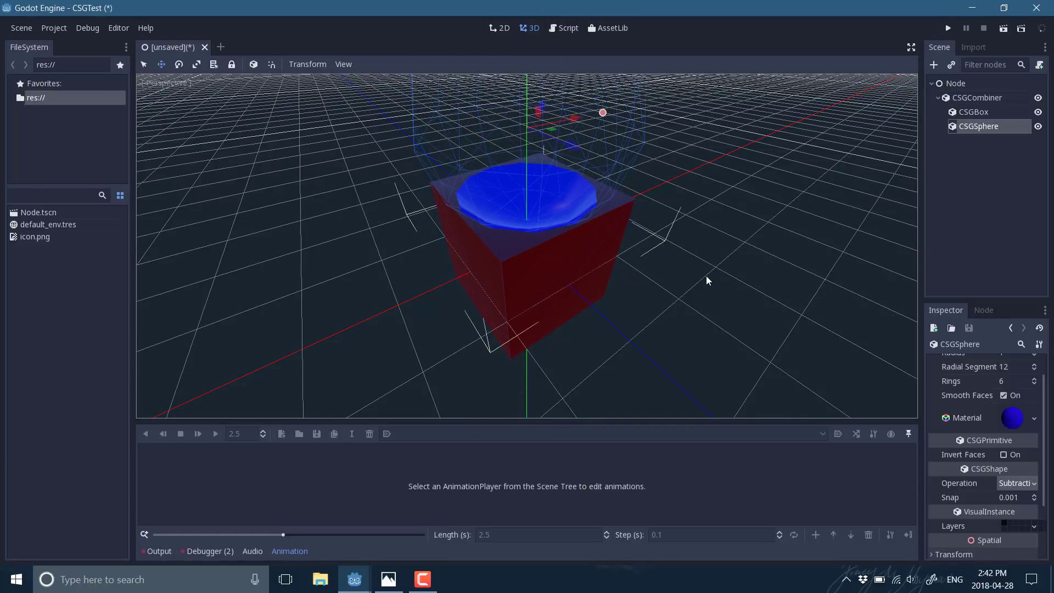
middle_click_drag(706, 275, 581, 142)
left_click_drag(533, 108, 535, 81)
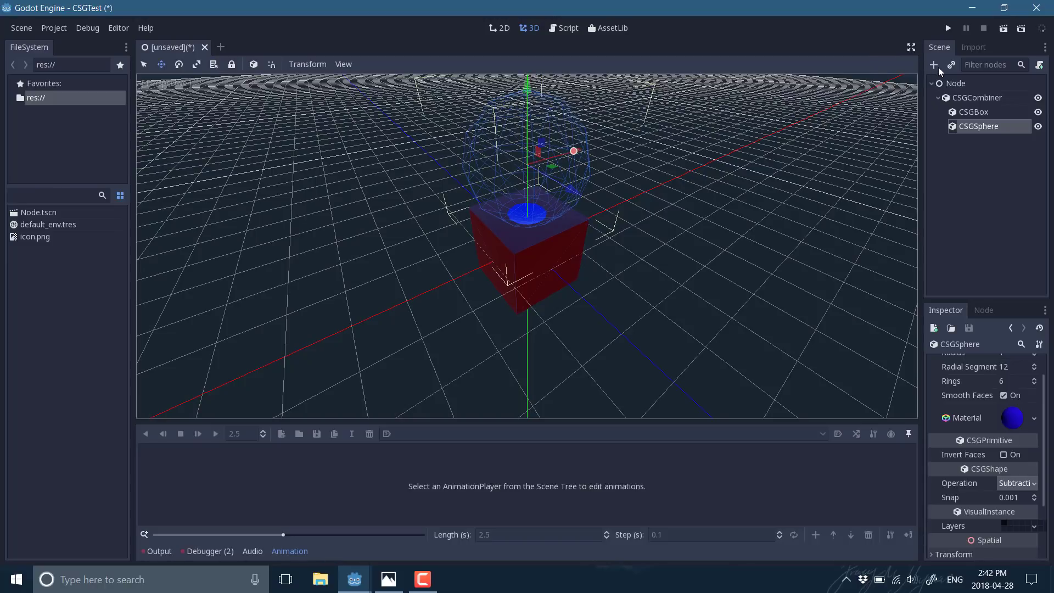
Add an AnimationPlayer under the root Node and create an animation in it named New Anim
left_click(963, 86)
left_click(934, 65)
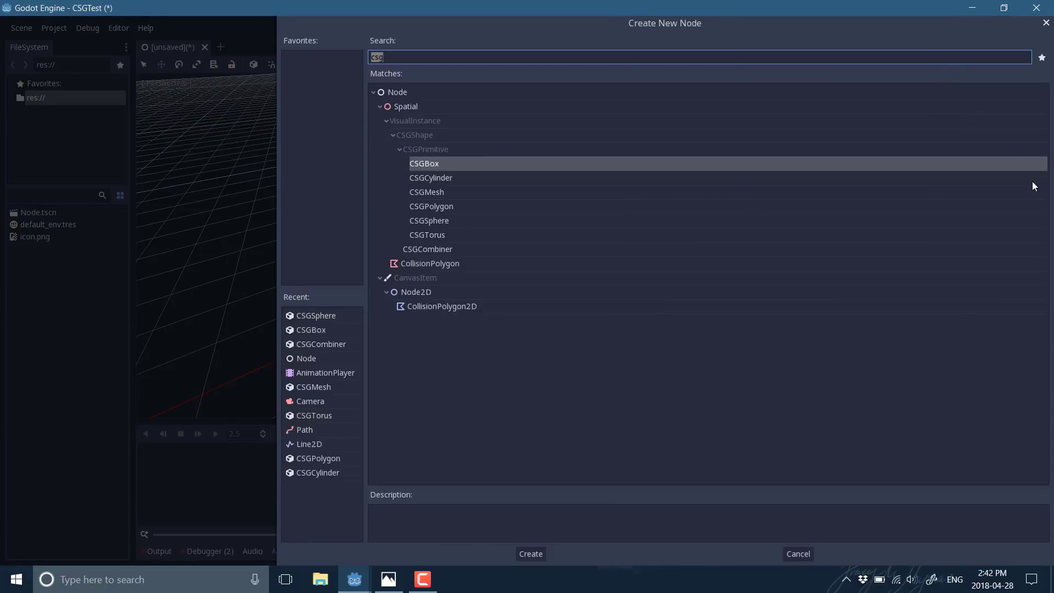
type("animation")
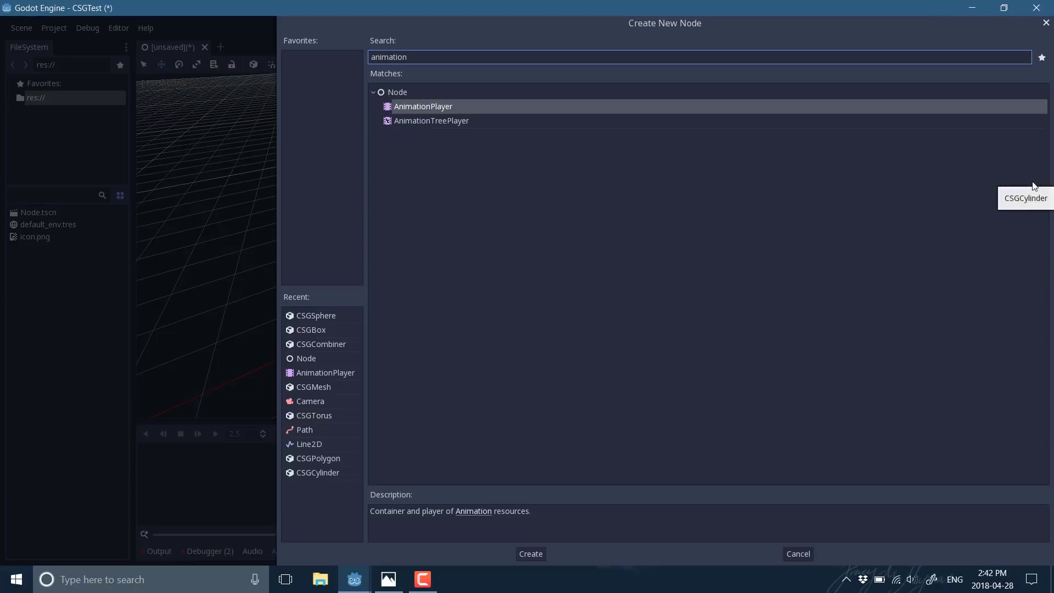
double_click(409, 106)
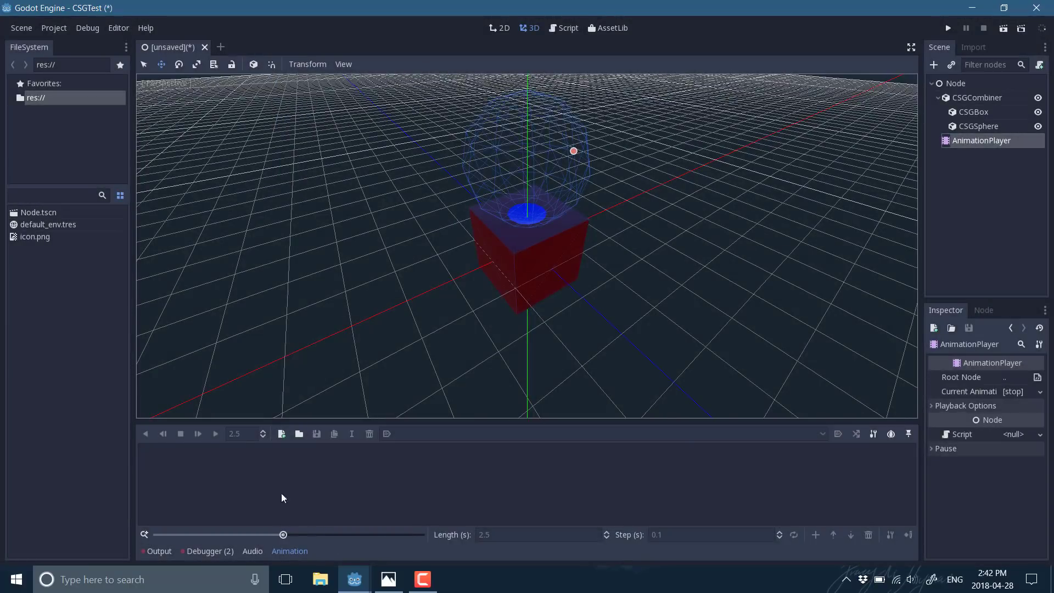
left_click(282, 434)
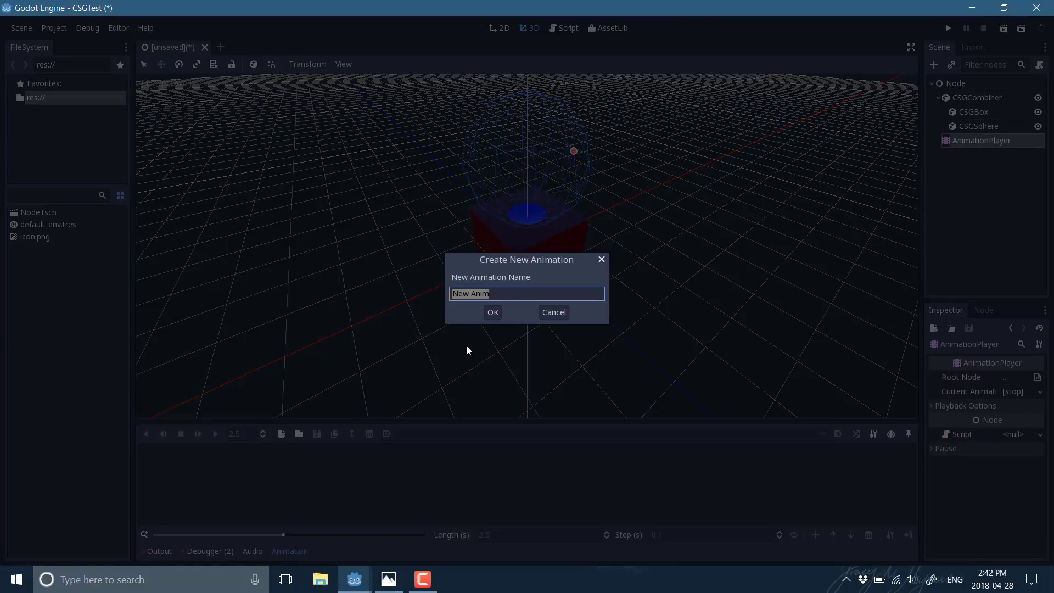
left_click(493, 312)
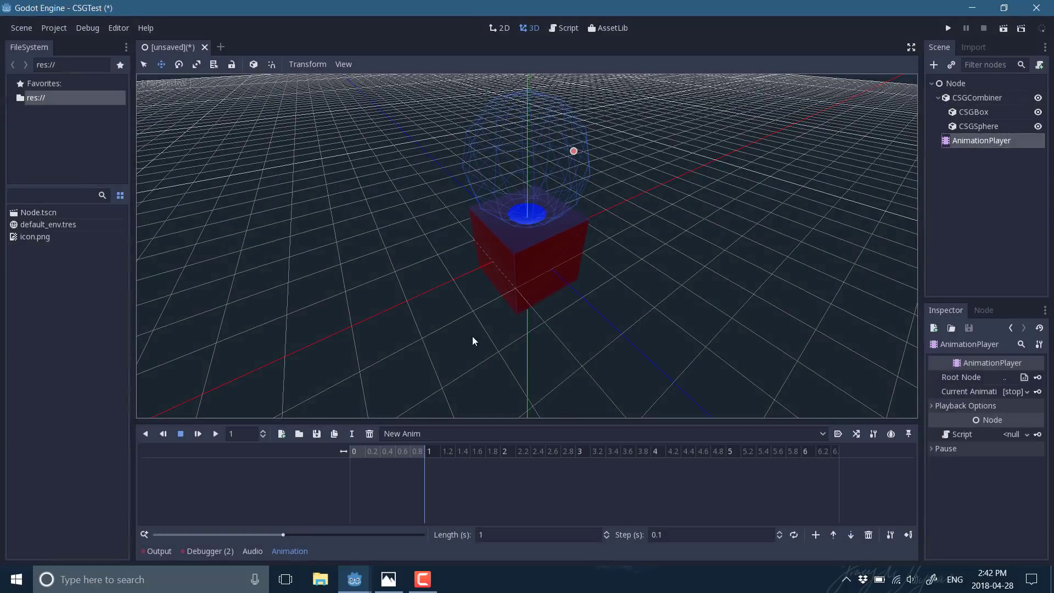
With the CSGSphere selected, set the animation length to 3 seconds and place the playhead at 0.2 seconds
left_click(973, 126)
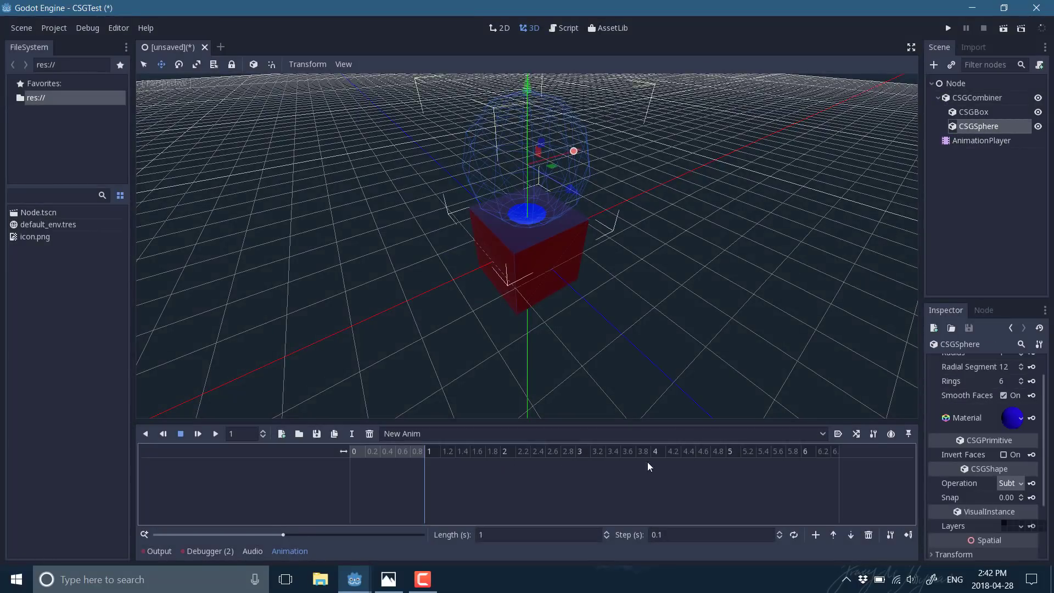
left_click(530, 535)
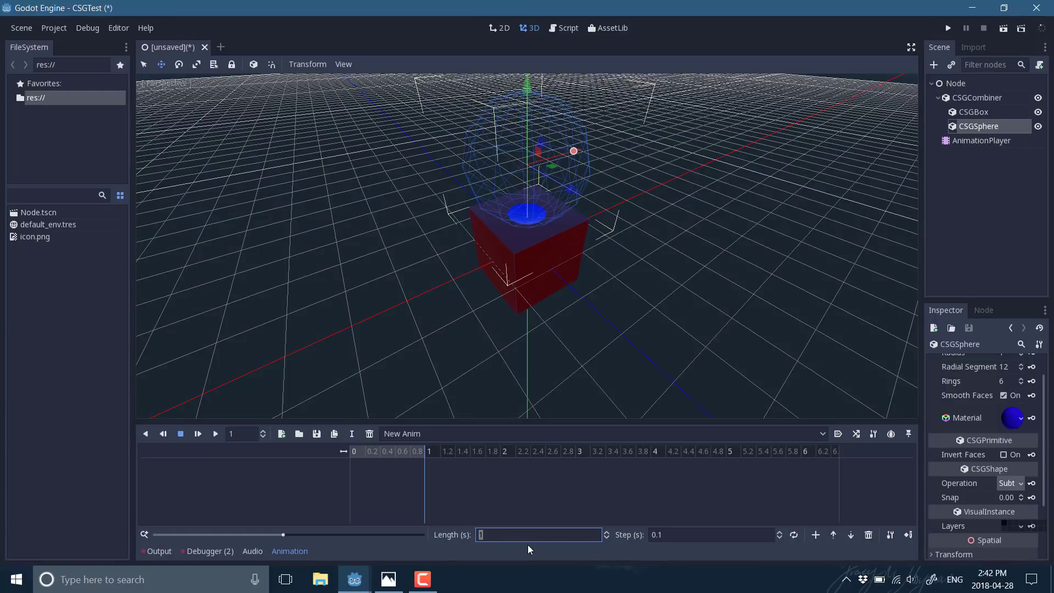
type("3")
key("Return")
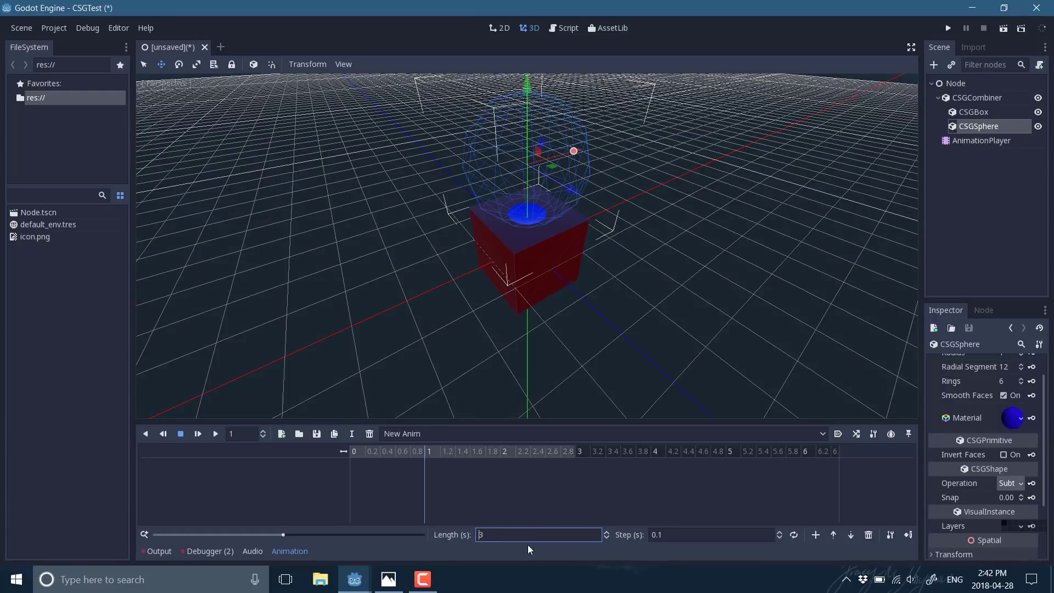
left_click(365, 452)
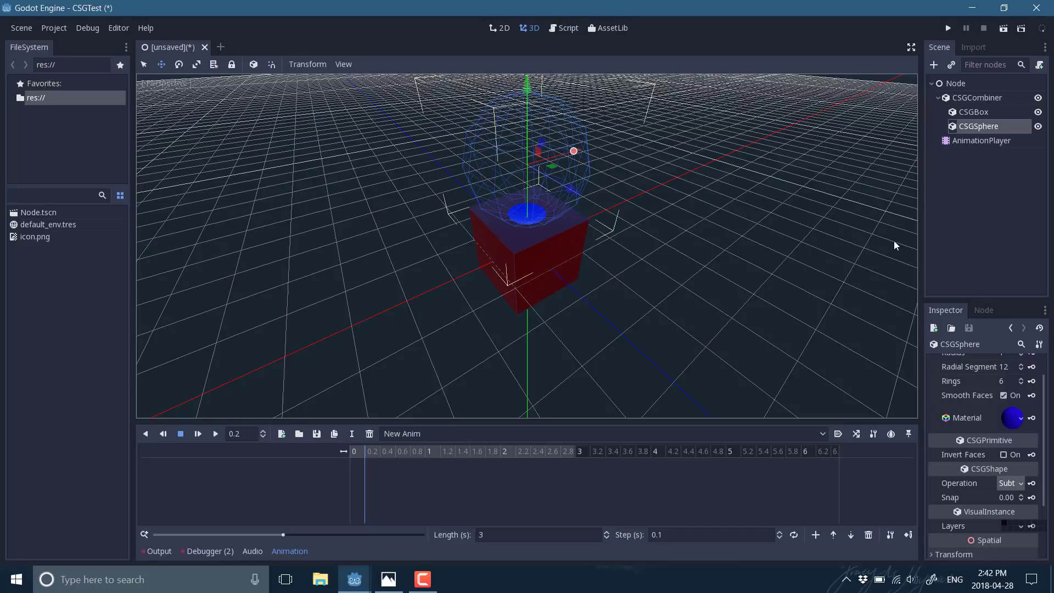
Insert a key for the CSGSphere's transform at 0.2 seconds, creating a new transform track in the animation
scroll(1005, 394, "up", 1)
scroll(1005, 394, "down", 4)
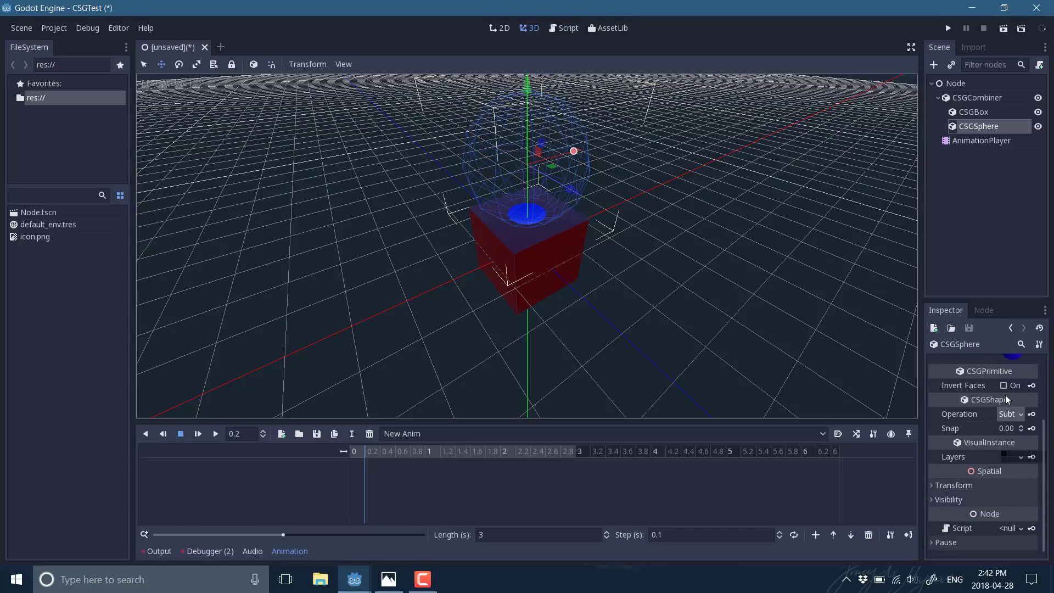
scroll(970, 389, "up", 2)
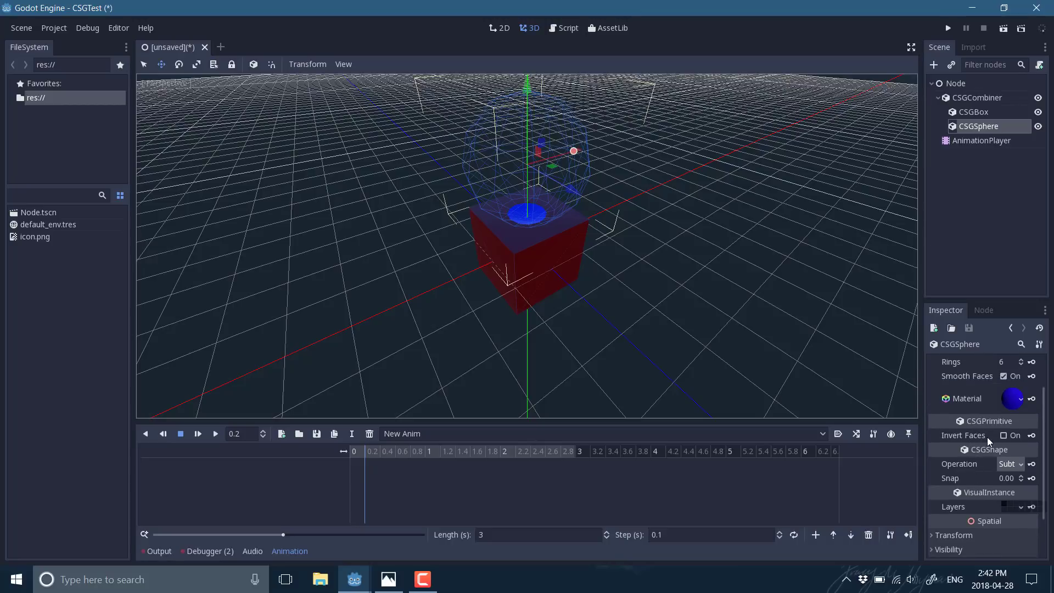
scroll(995, 397, "up", 1)
scroll(996, 397, "up", 1)
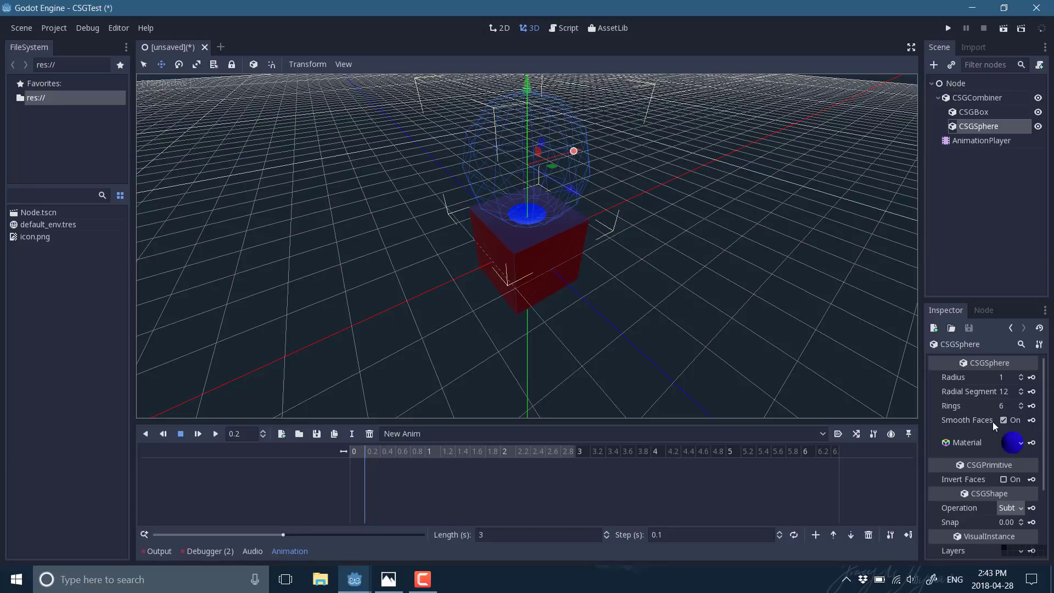
scroll(992, 422, "down", 4)
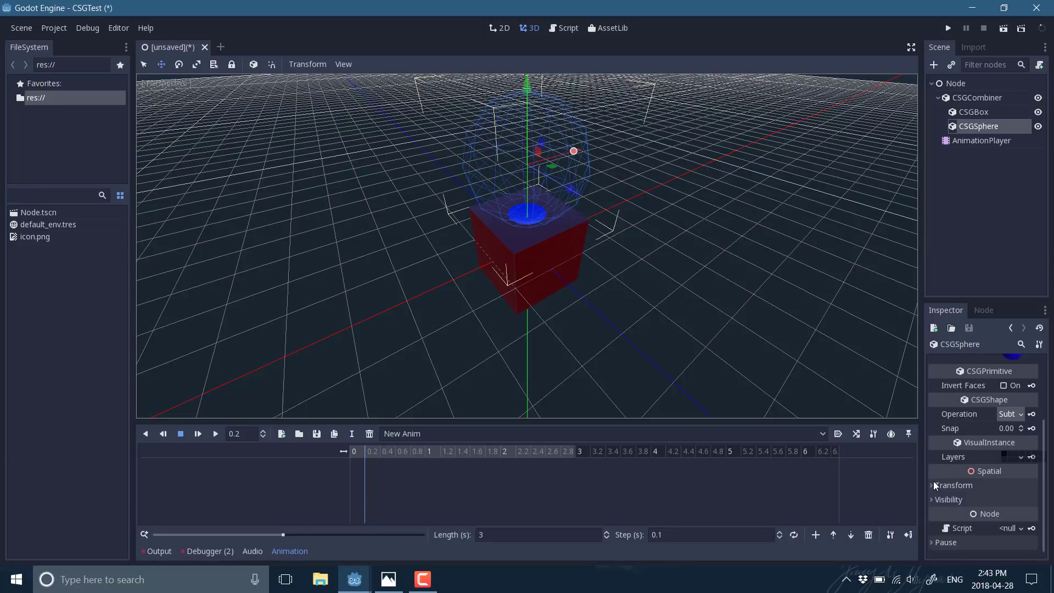
left_click(933, 483)
left_click(1032, 499)
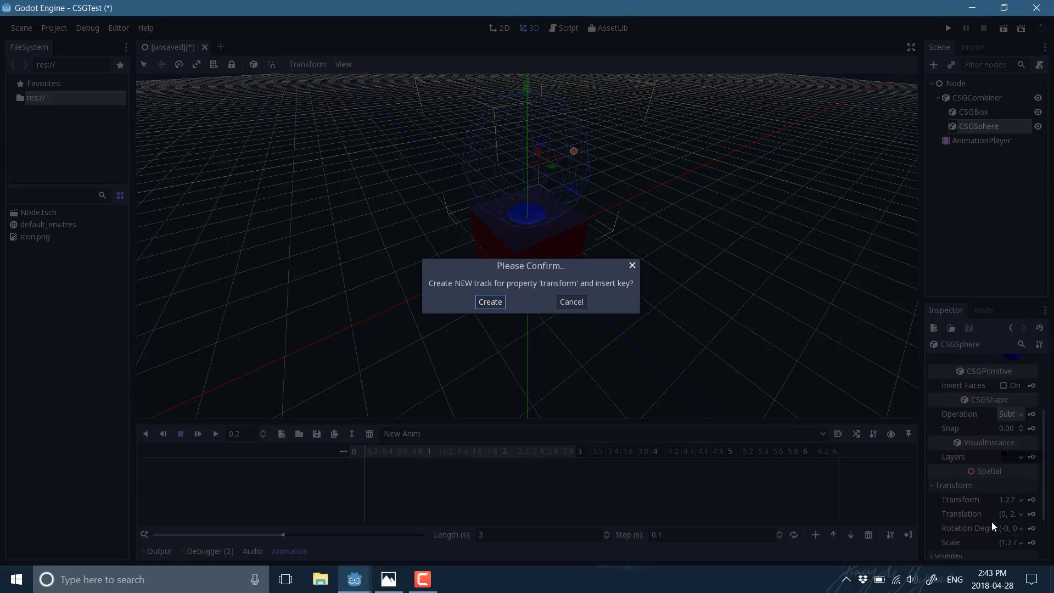
left_click(484, 303)
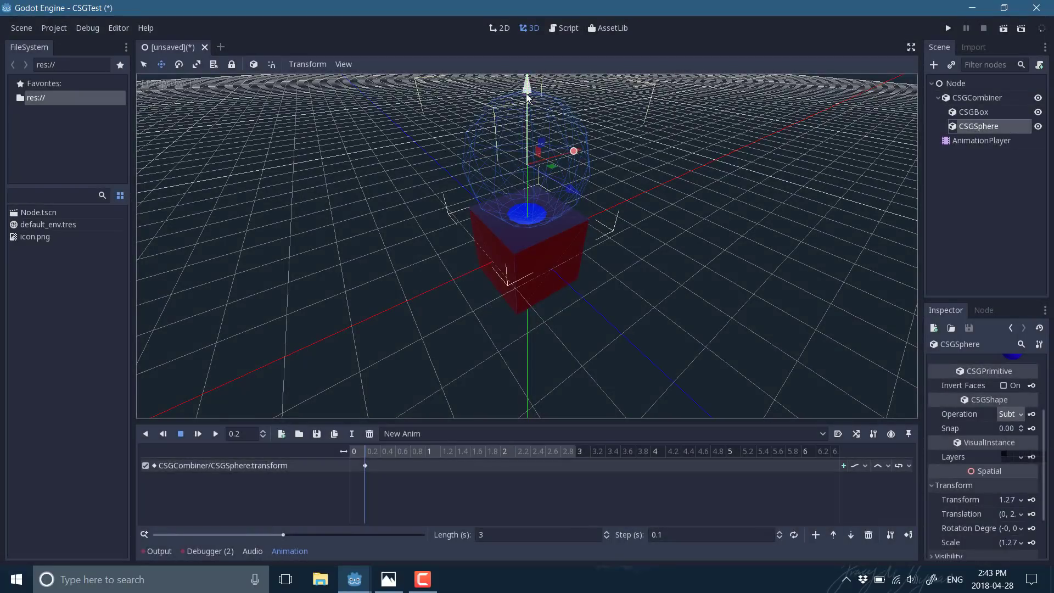
At 2.9 seconds, move the CSGSphere down along the vertical axis to below the box and key its transform
left_click_drag(557, 452, 565, 452)
left_click_drag(526, 94, 538, 273)
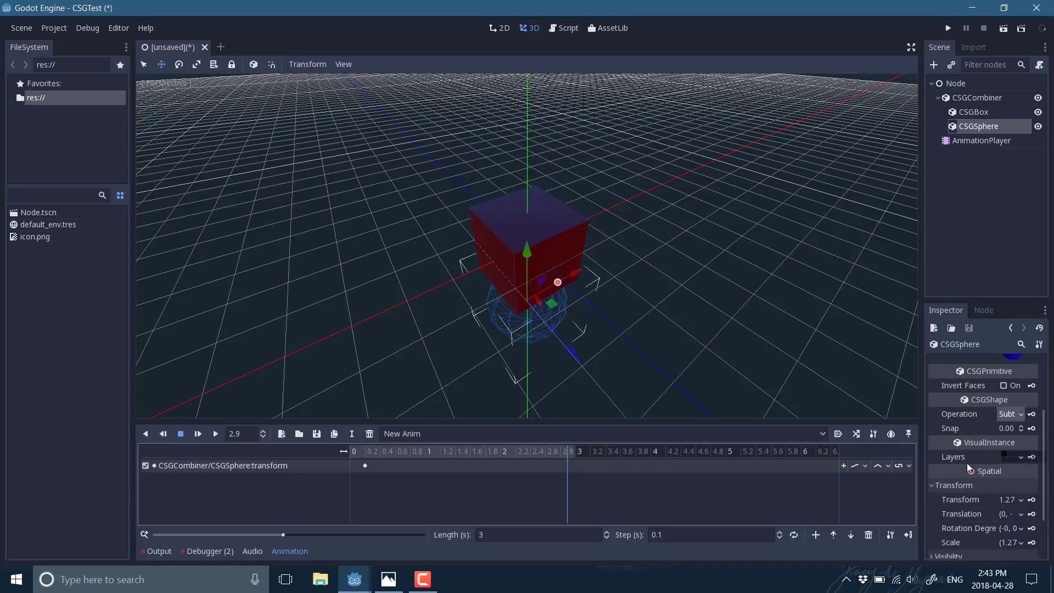
left_click(1031, 500)
Preview the sphere animation by playing it forwards, backwards and forwards again
left_click(215, 434)
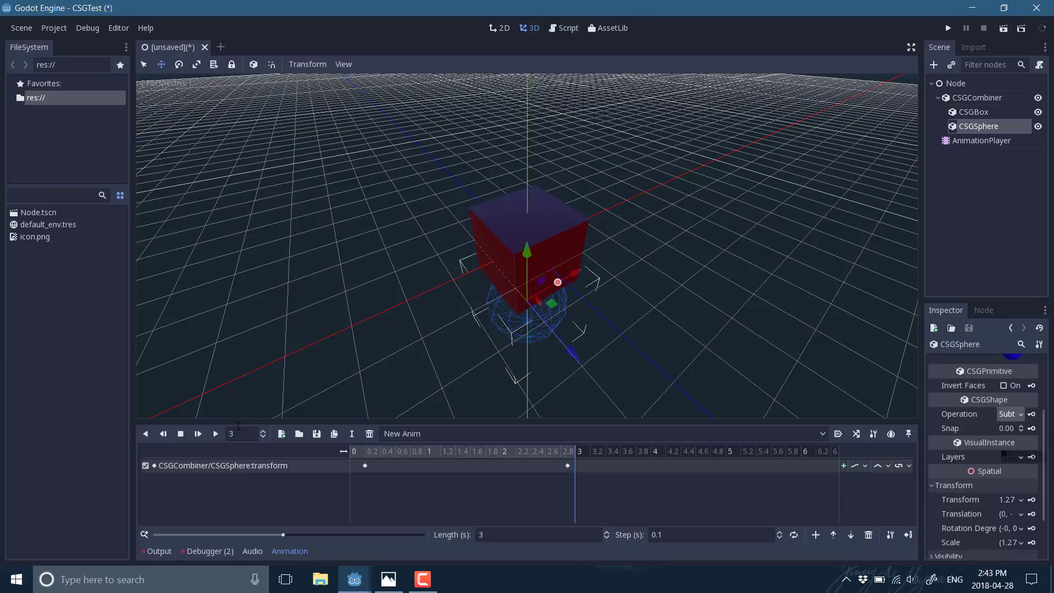
left_click(147, 433)
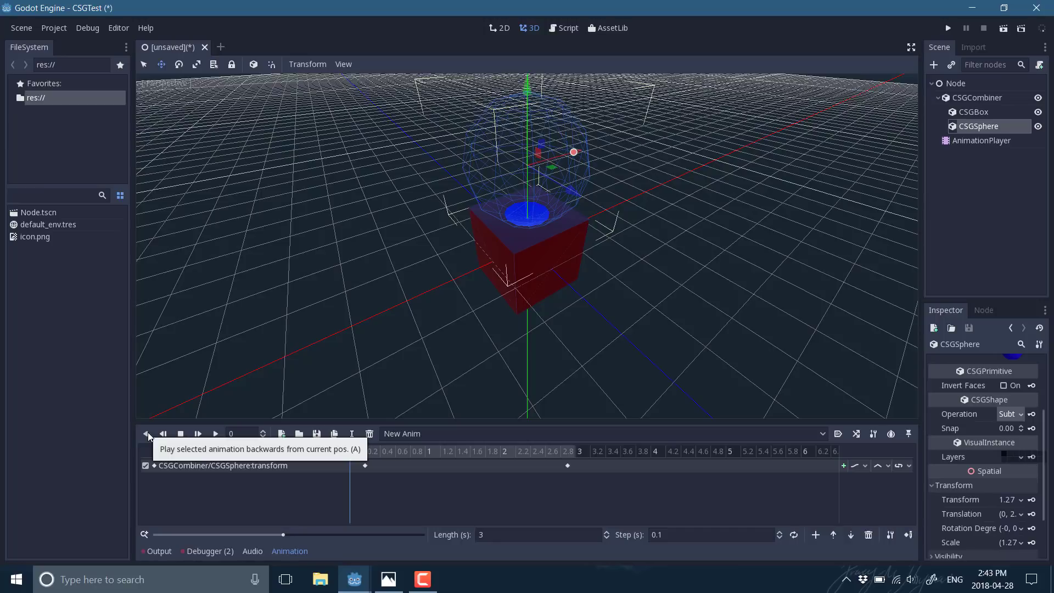
left_click(214, 435)
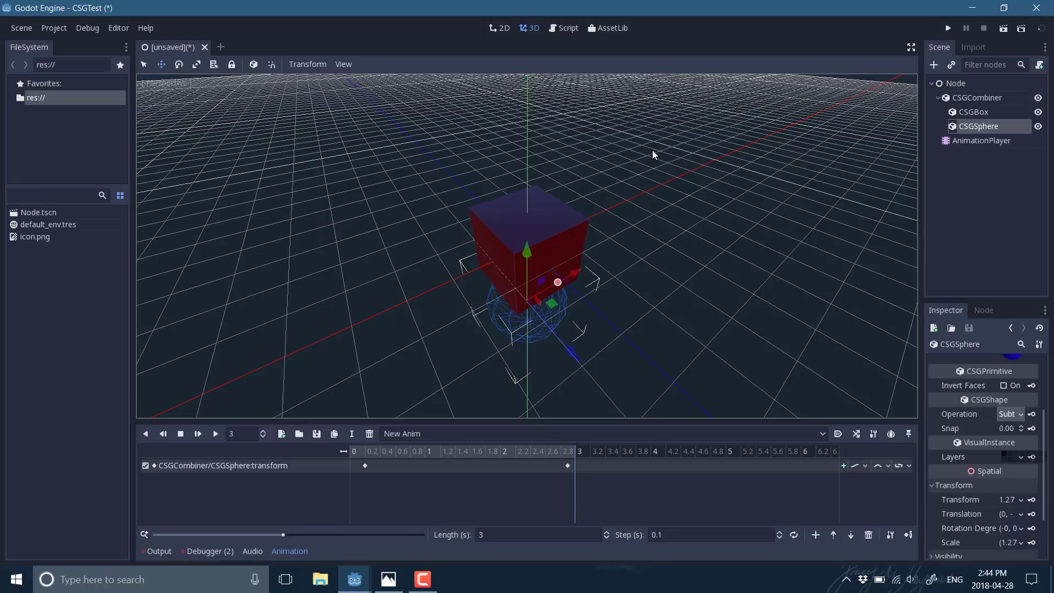
Add a CSGPolygon under the root Node and move it along the X axis clear of the red box
left_click(956, 84)
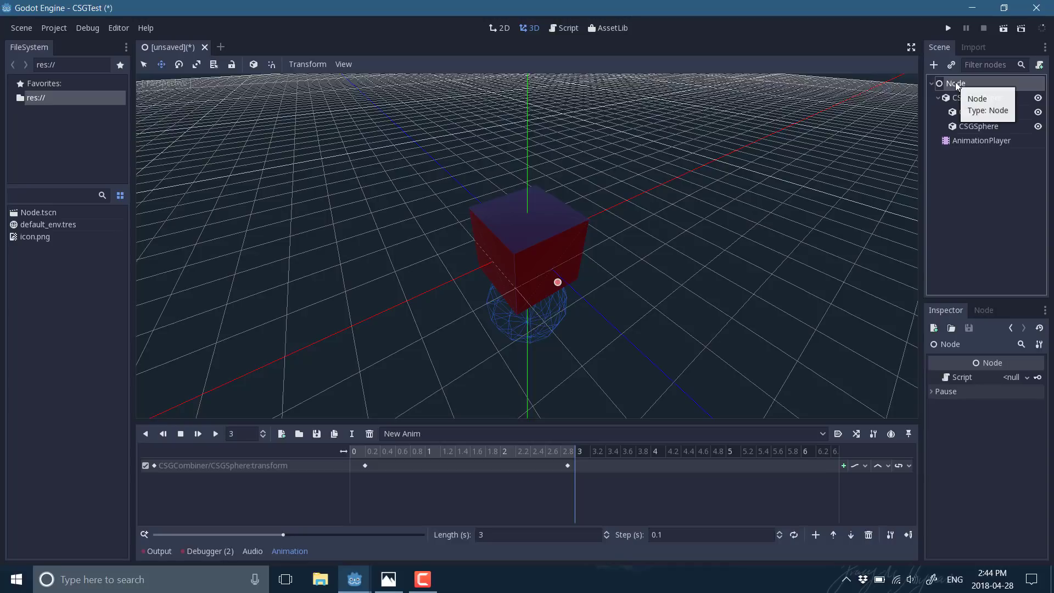
left_click(933, 65)
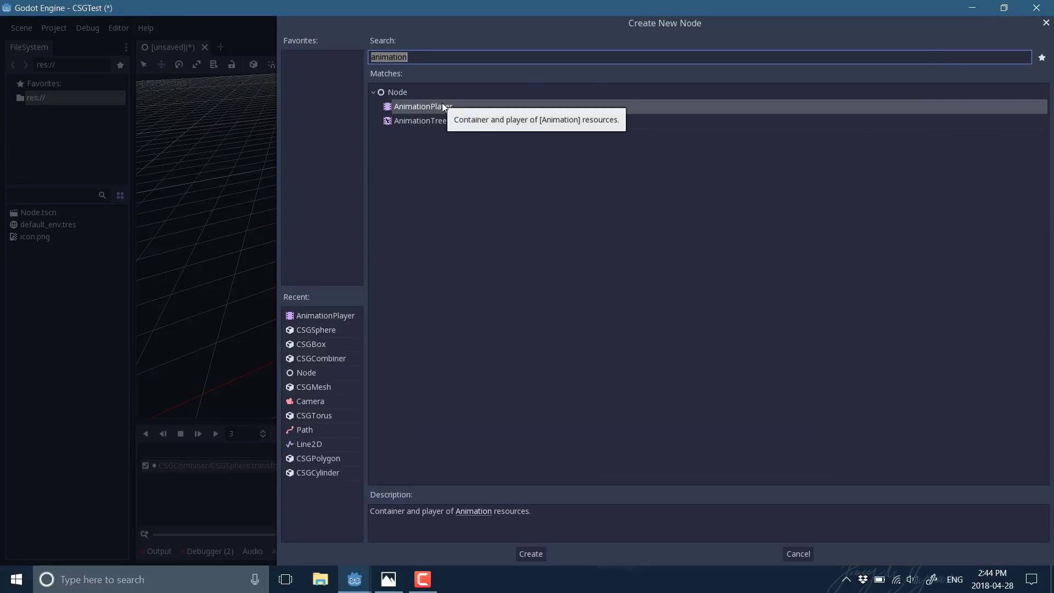
type("csg")
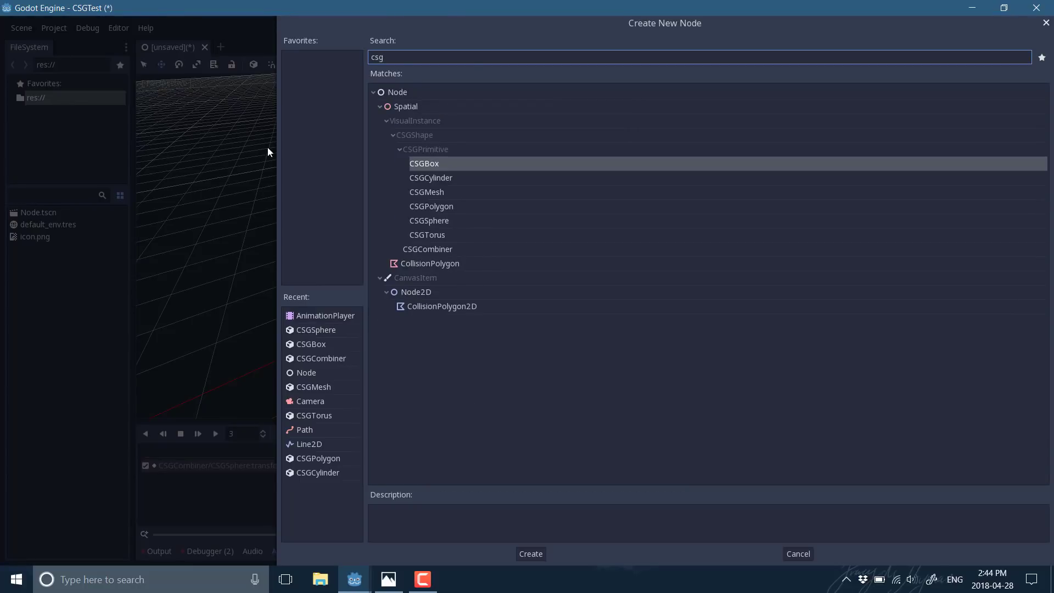
left_click(444, 207)
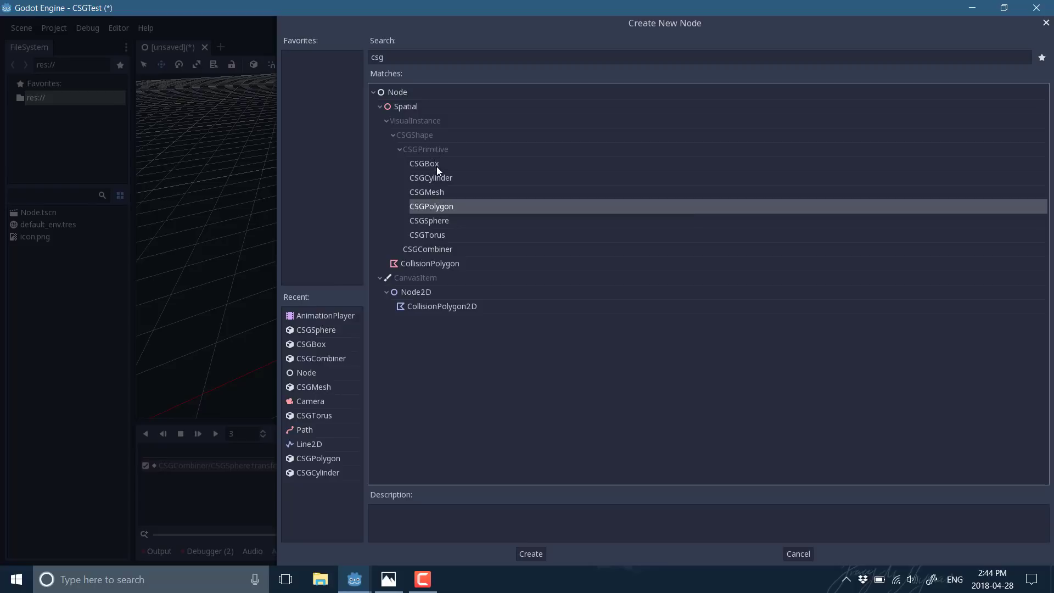
double_click(440, 210)
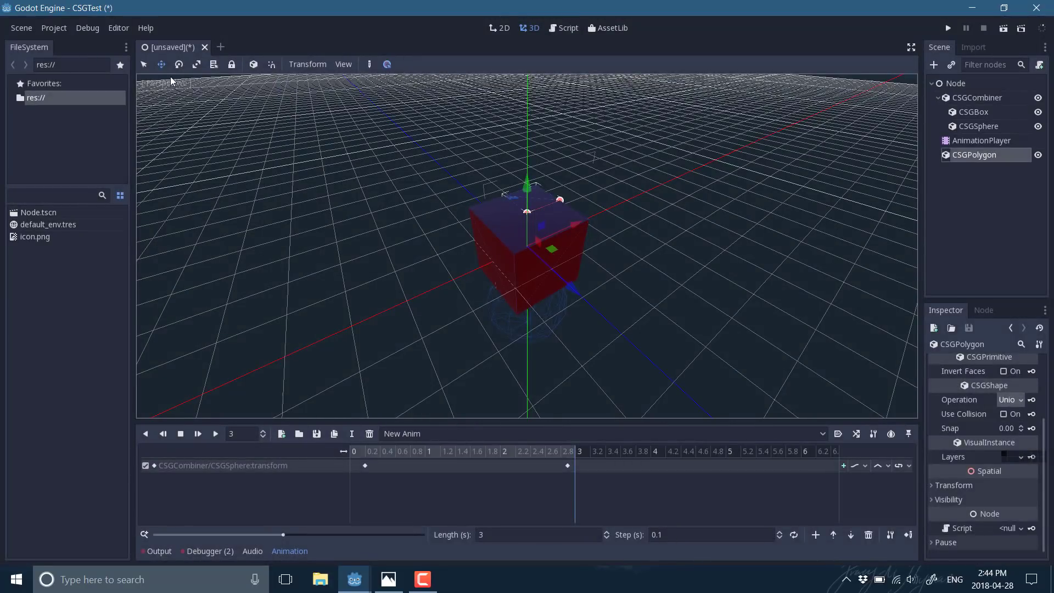
left_click_drag(571, 233, 652, 195)
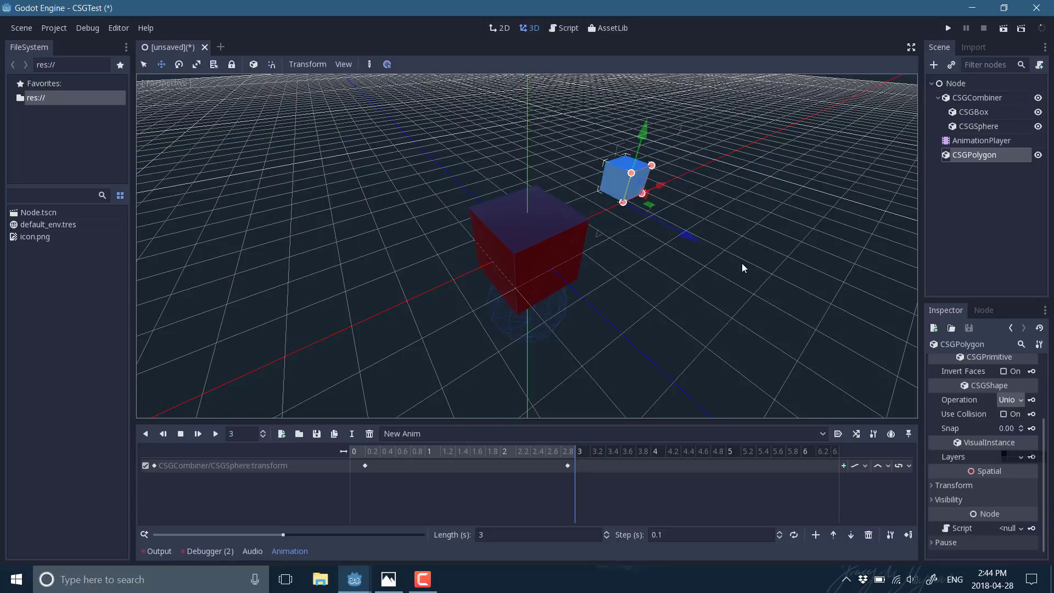
middle_click_drag(742, 268, 736, 246)
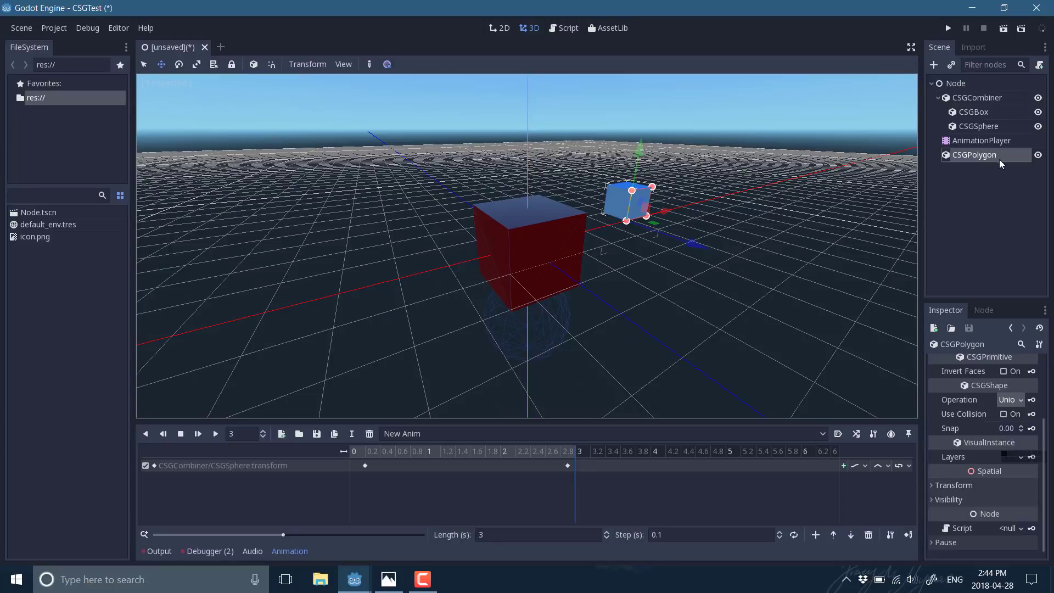
With the CSGPolygon selected, hide the animation editor and widen the Inspector so the property values are readable
scroll(1000, 409, "up", 4)
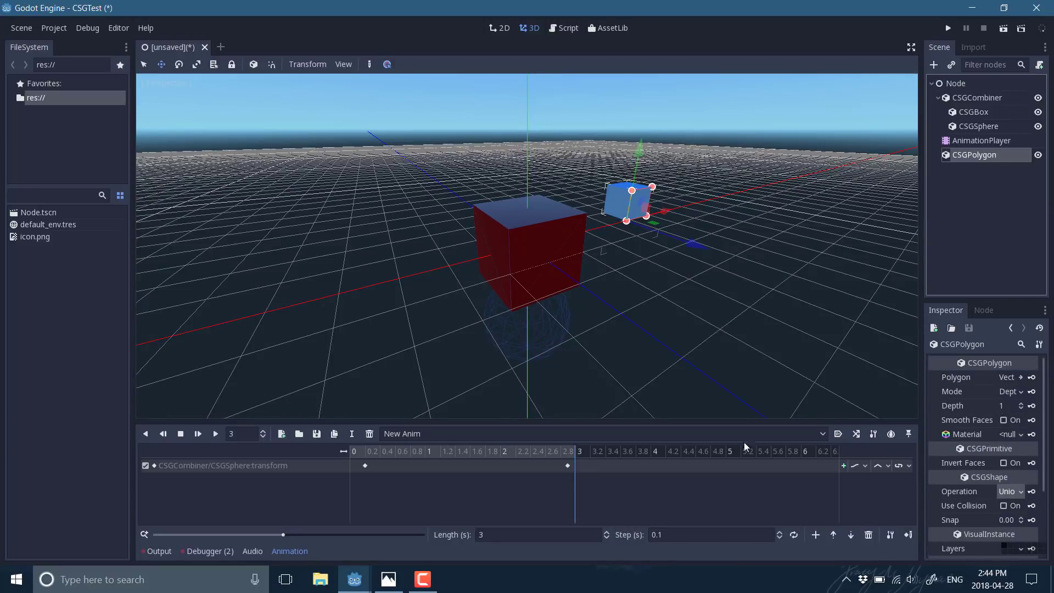
left_click(977, 144)
left_click(970, 159)
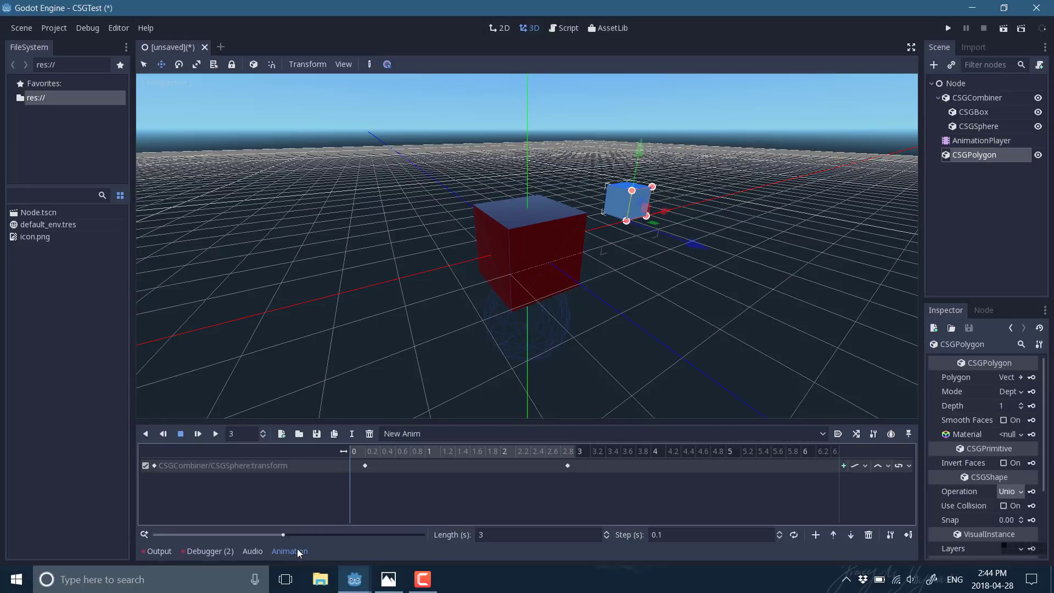
left_click(297, 550)
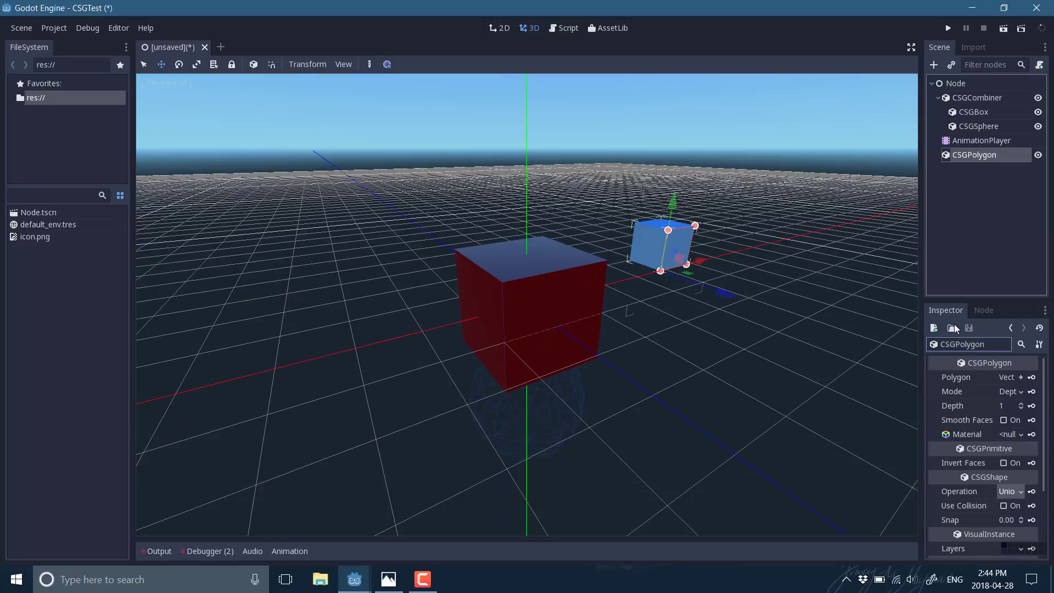
left_click_drag(922, 295, 863, 298)
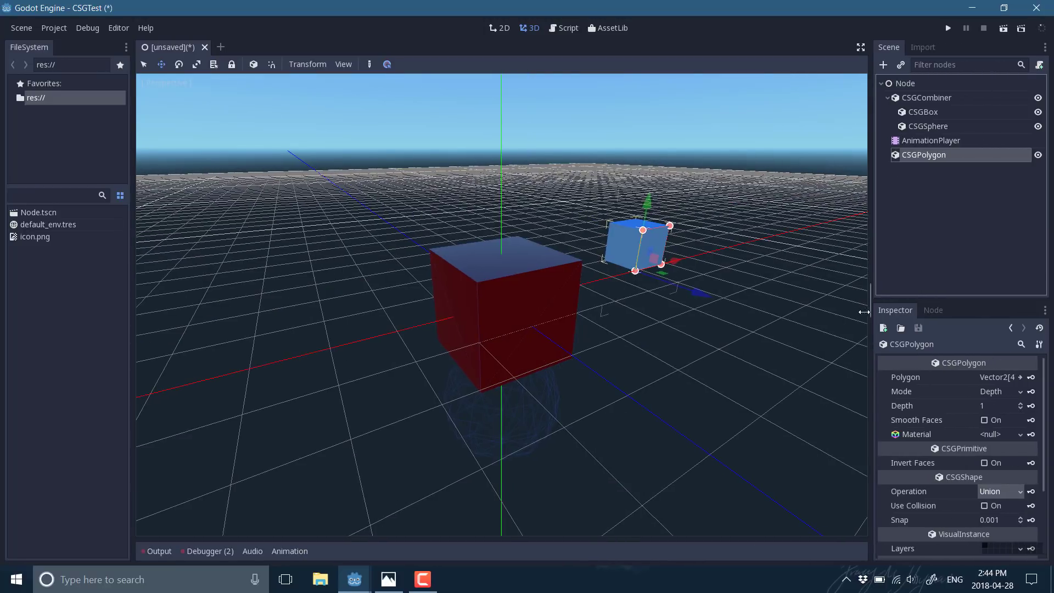
Open the CSGPolygon's Polygon array and expand its Array section to examine the size
left_click(1019, 379)
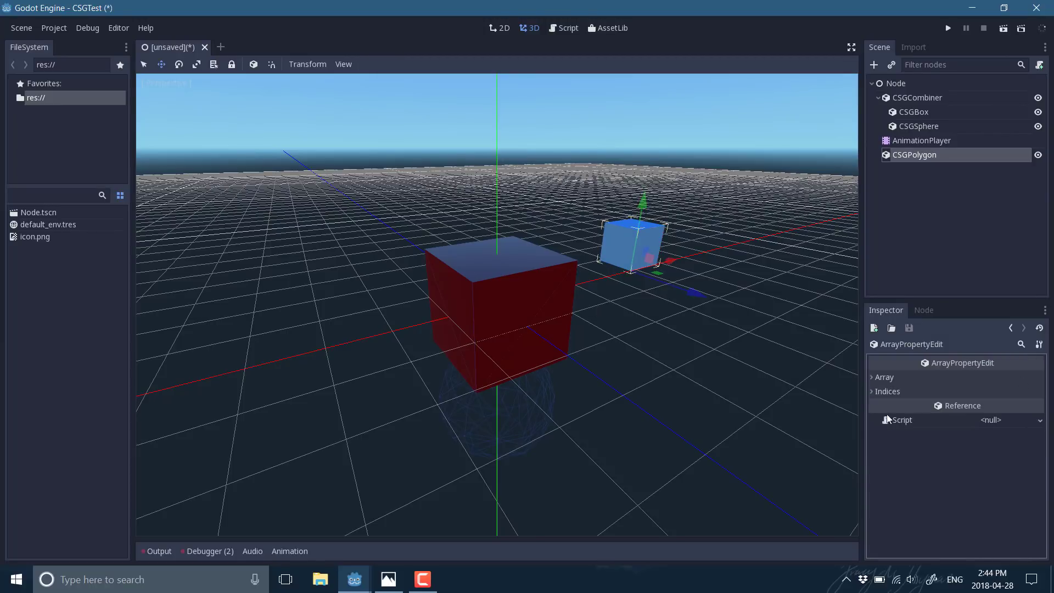
left_click(875, 378)
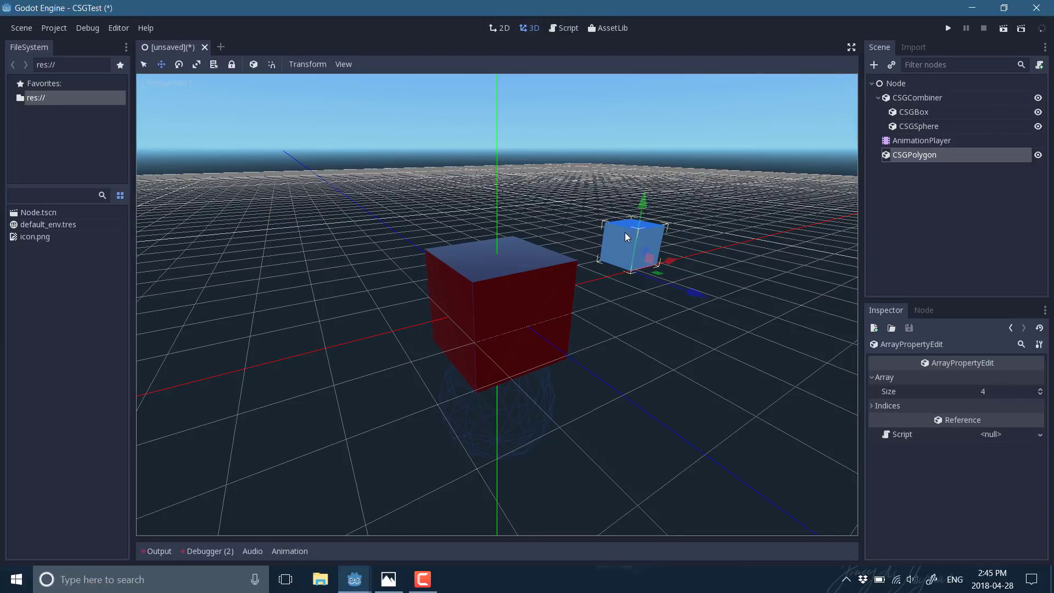
Add a Path node under the root Node
left_click(897, 89)
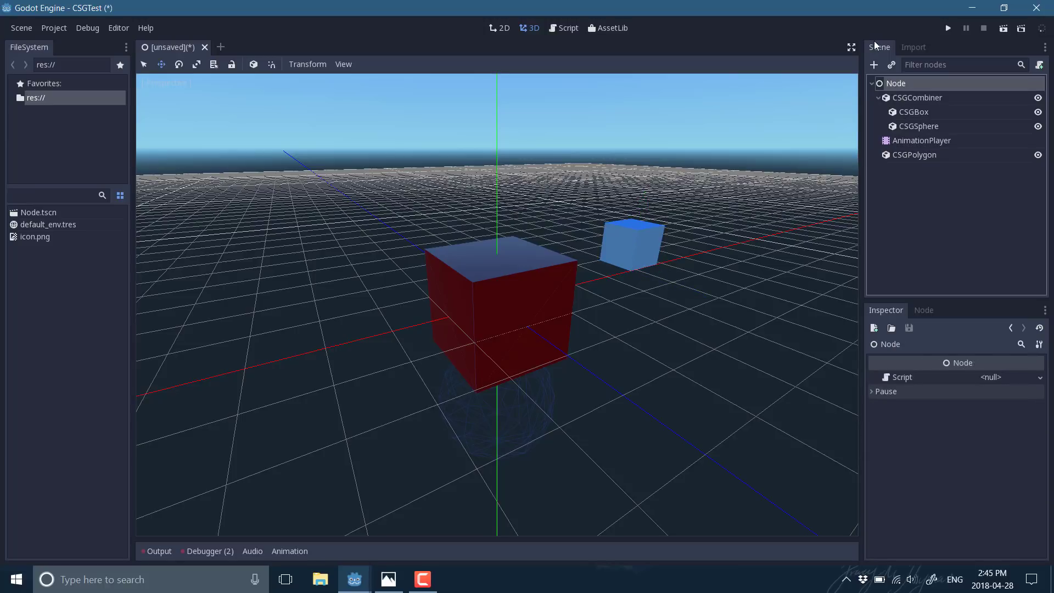
left_click(874, 65)
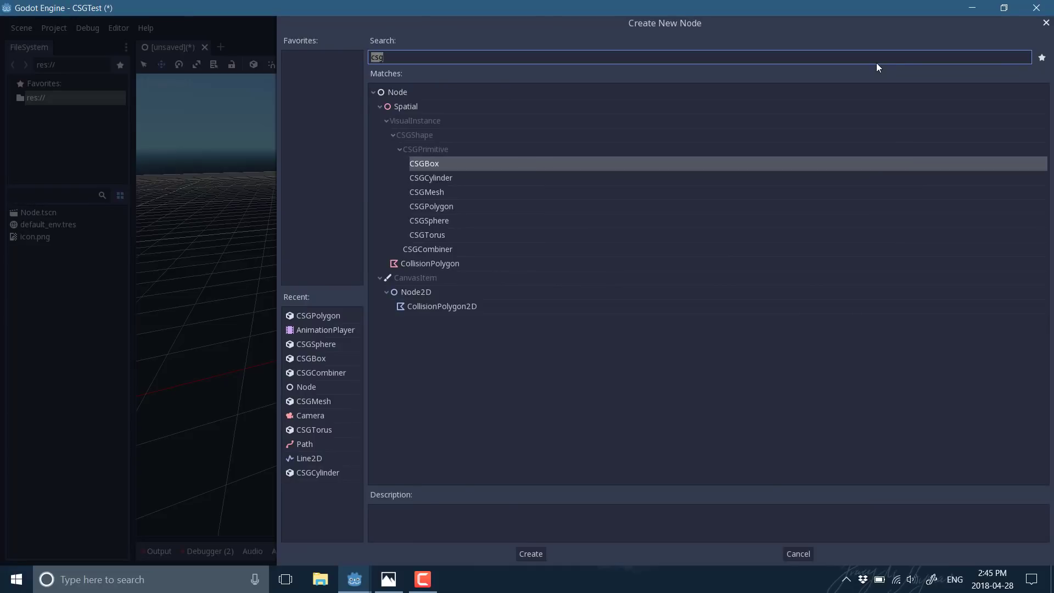
type("path")
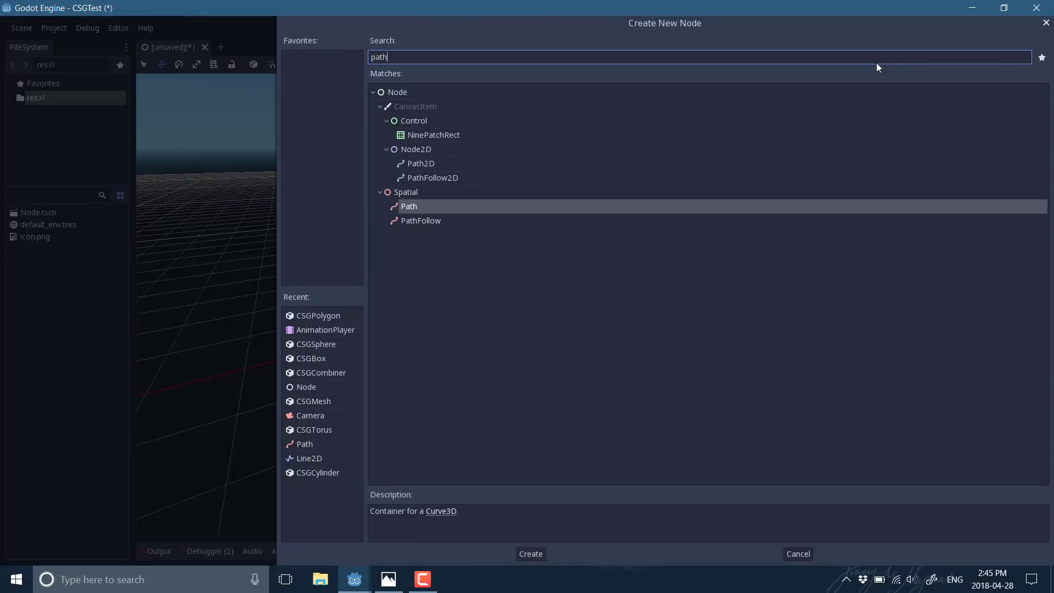
double_click(413, 205)
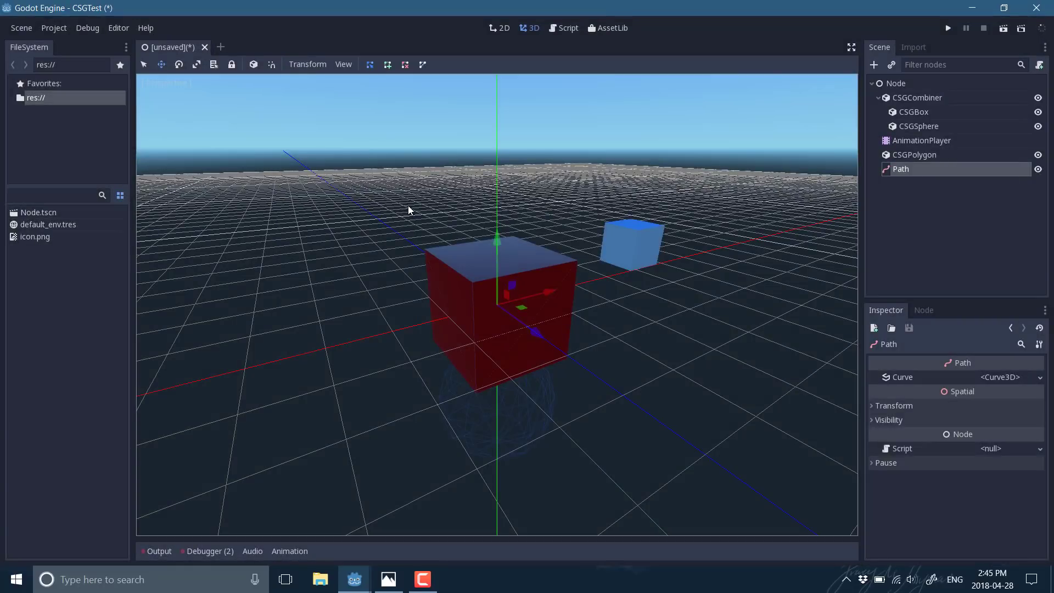
In the top view, draw a five-point path curving from beside the CSGPolygon around the front of the red box
left_click(155, 84)
left_click(158, 99)
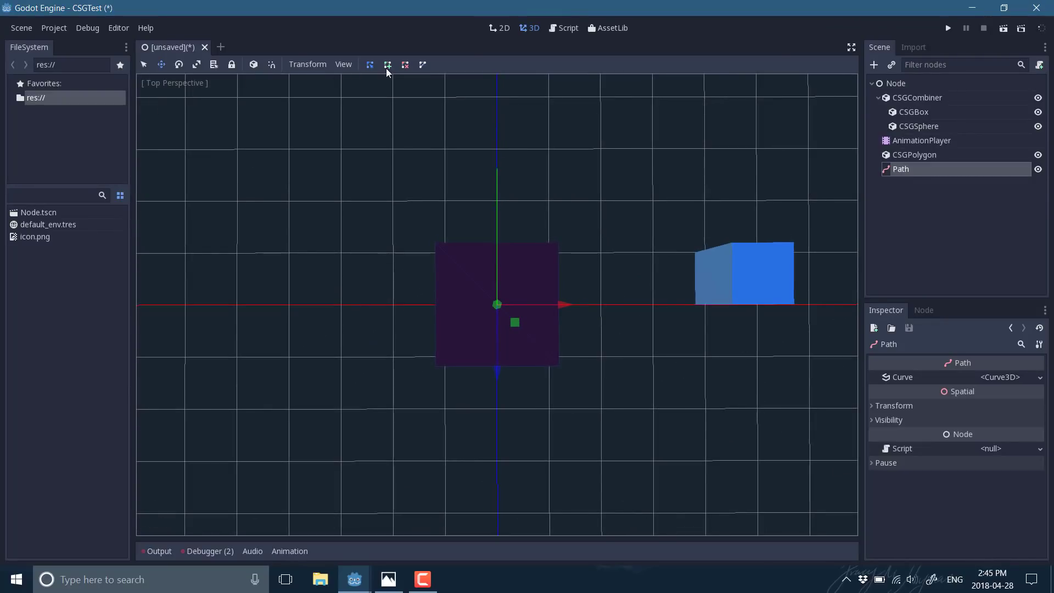
left_click(755, 318)
left_click(760, 399)
left_click(721, 476)
left_click(559, 524)
left_click(386, 505)
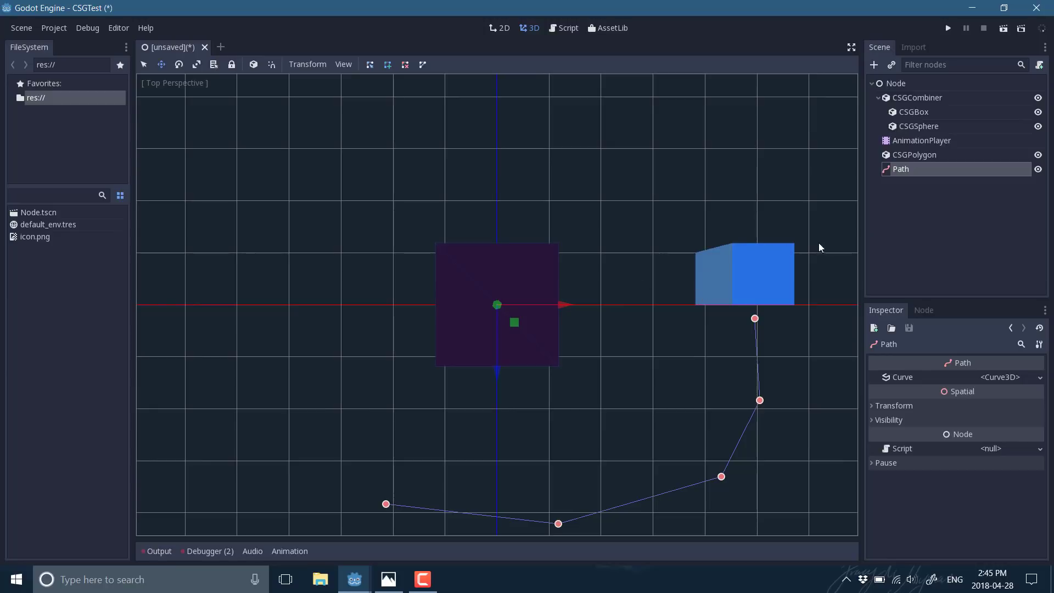
Select the CSGPolygon, check its Operation options, and set its Mode to Path
left_click(897, 156)
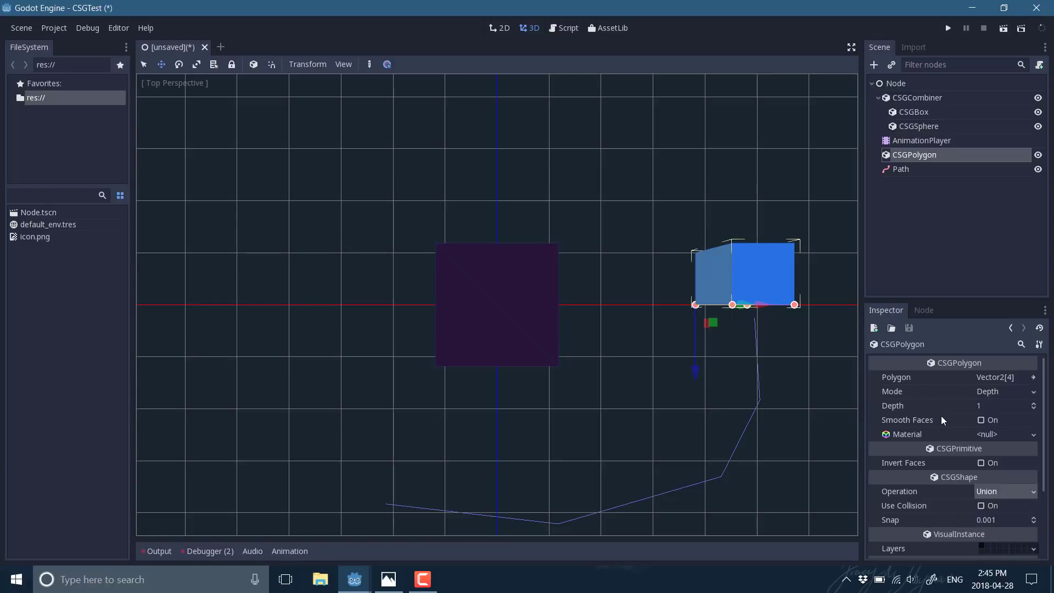
scroll(941, 416, "down", 1)
scroll(940, 416, "up", 1)
scroll(941, 416, "down", 1)
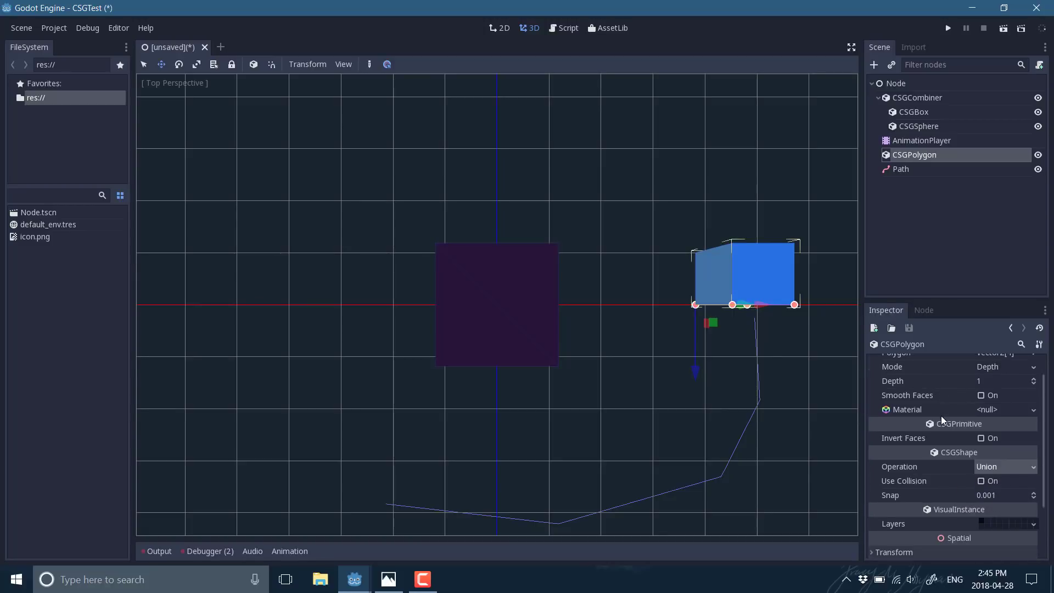
left_click(1032, 467)
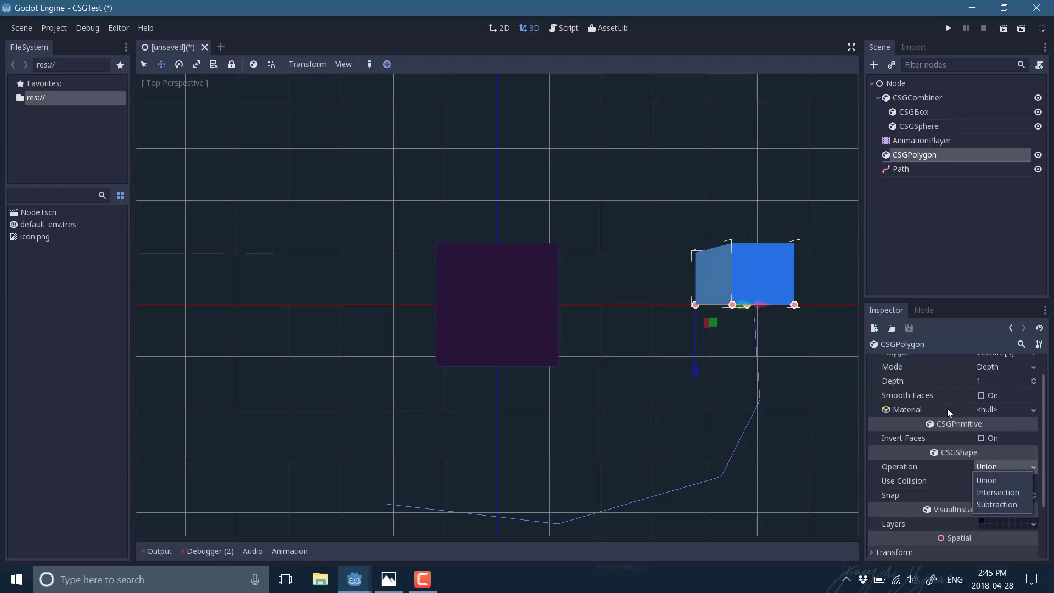
scroll(947, 407, "up", 1)
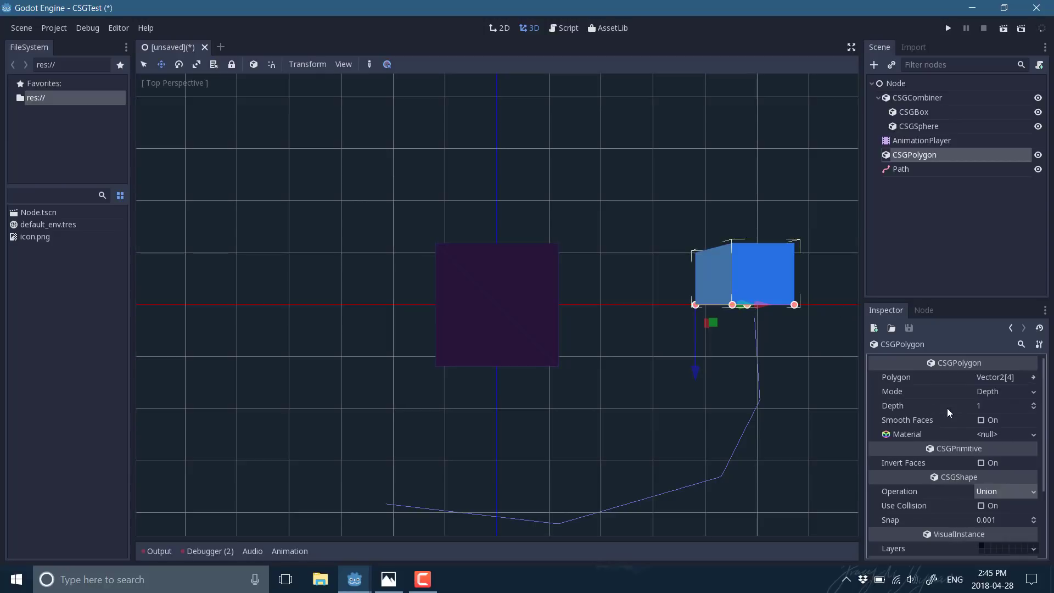
left_click(1007, 392)
left_click(991, 429)
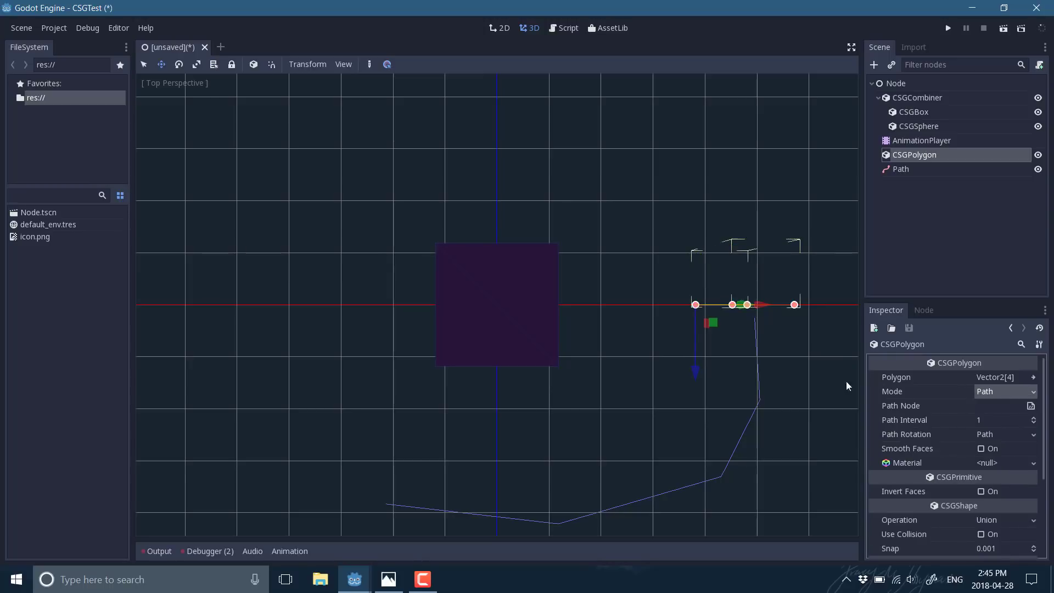
Try to link a path to the CSGPolygon with the Path Node property's Select Node option
left_click(1028, 407)
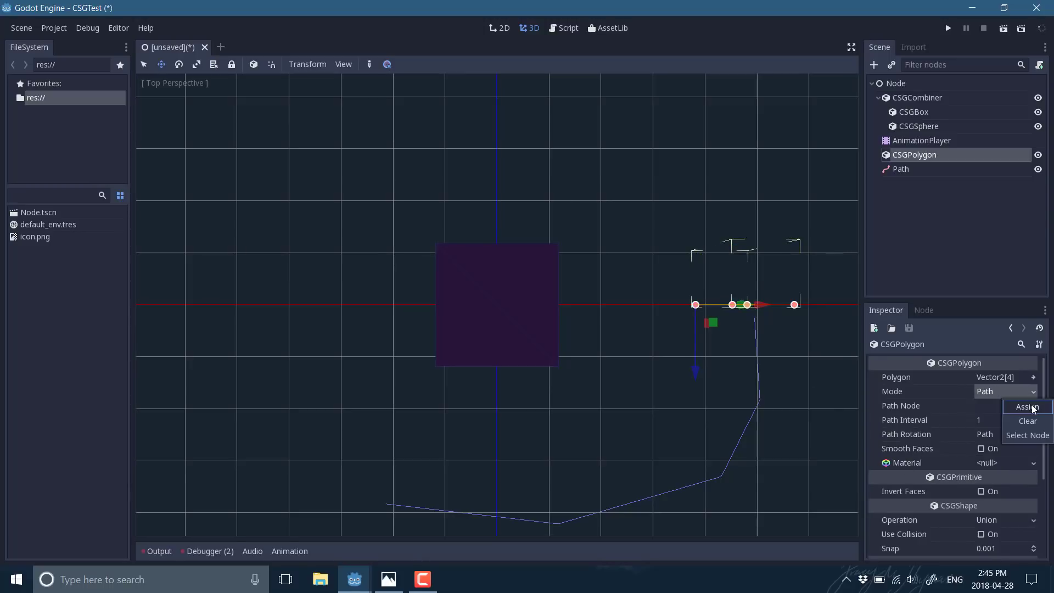
left_click(1032, 436)
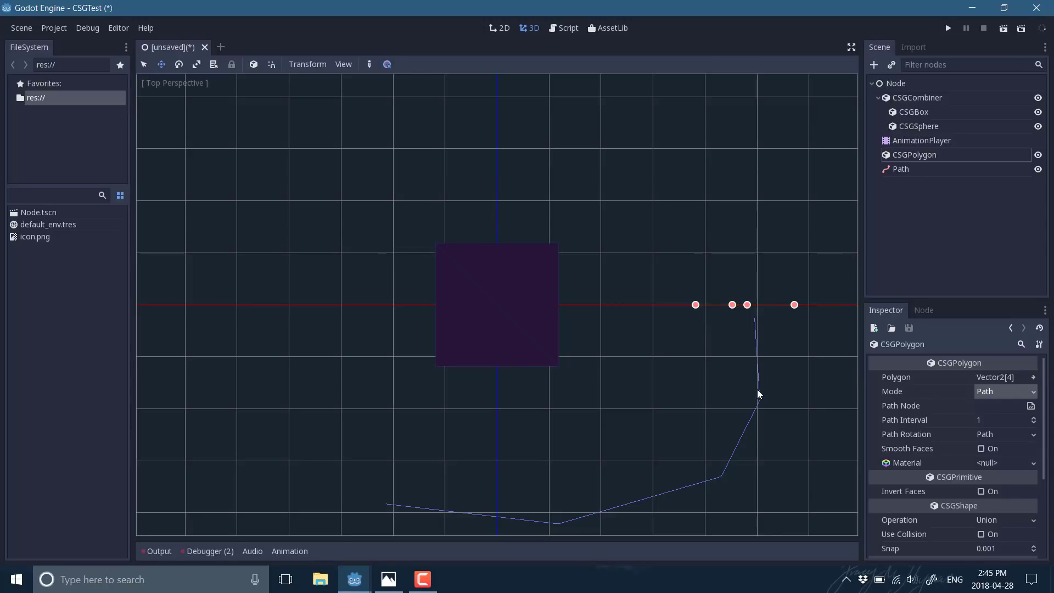
left_click(1034, 391)
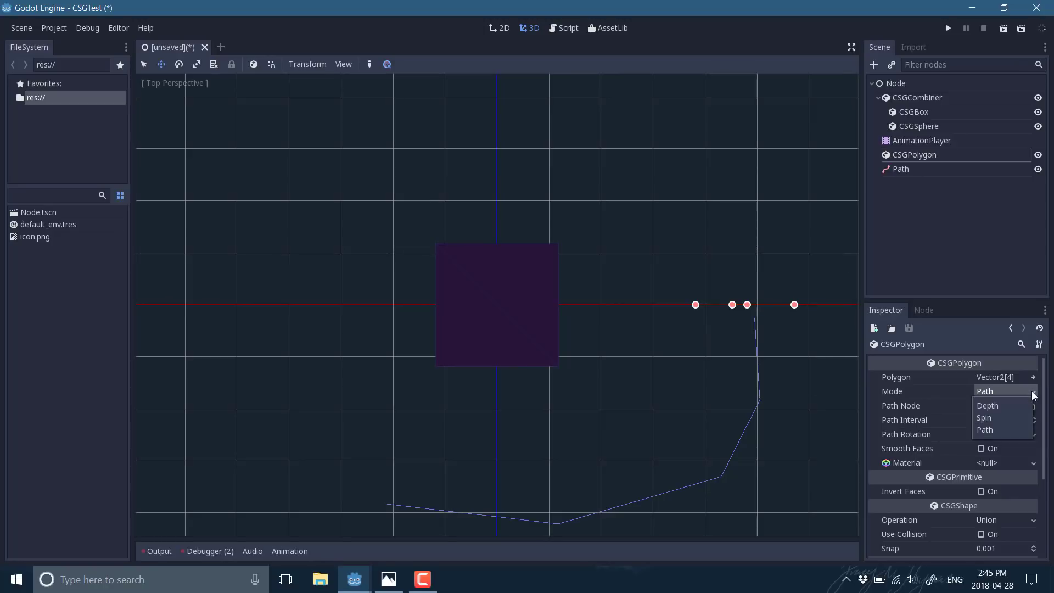
left_click(989, 428)
left_click(1026, 407)
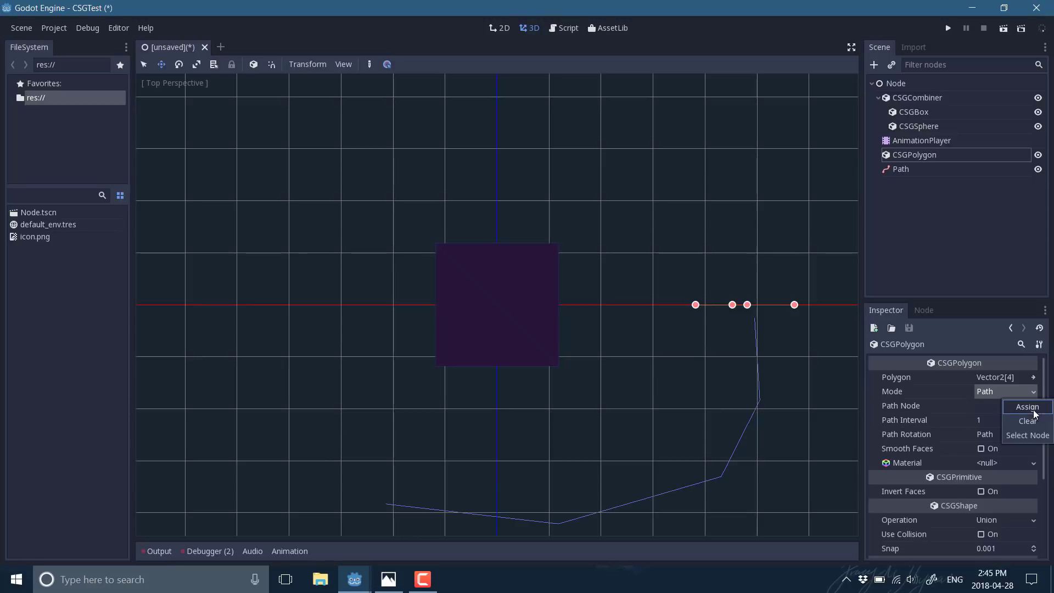
left_click(1034, 435)
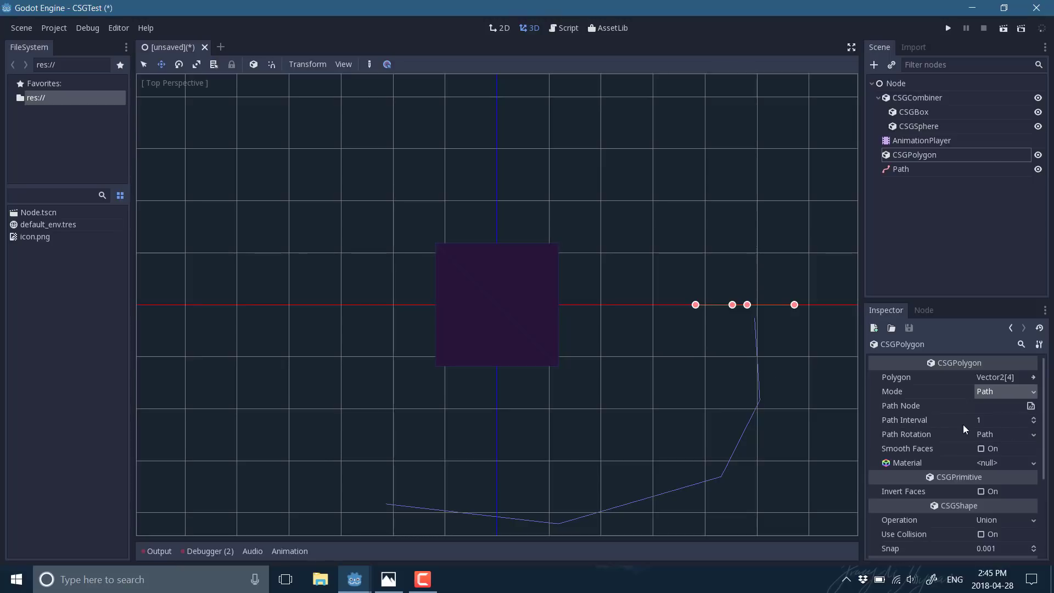
left_click(1030, 406)
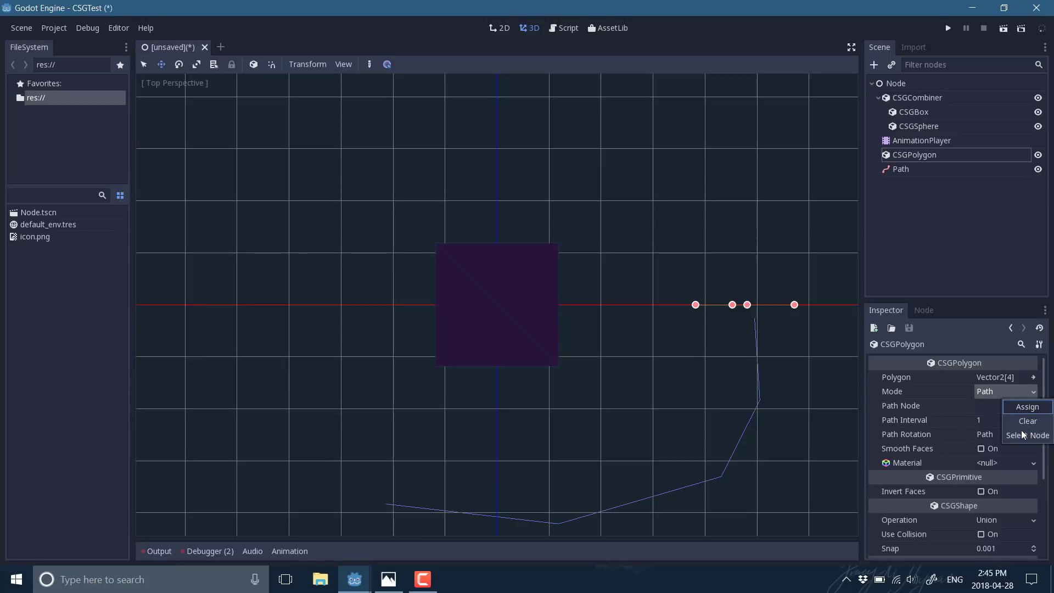
left_click(1017, 433)
Assign the Path node as the CSGPolygon's Path Node and view the extrusion in perspective
left_click(1029, 407)
left_click(1022, 409)
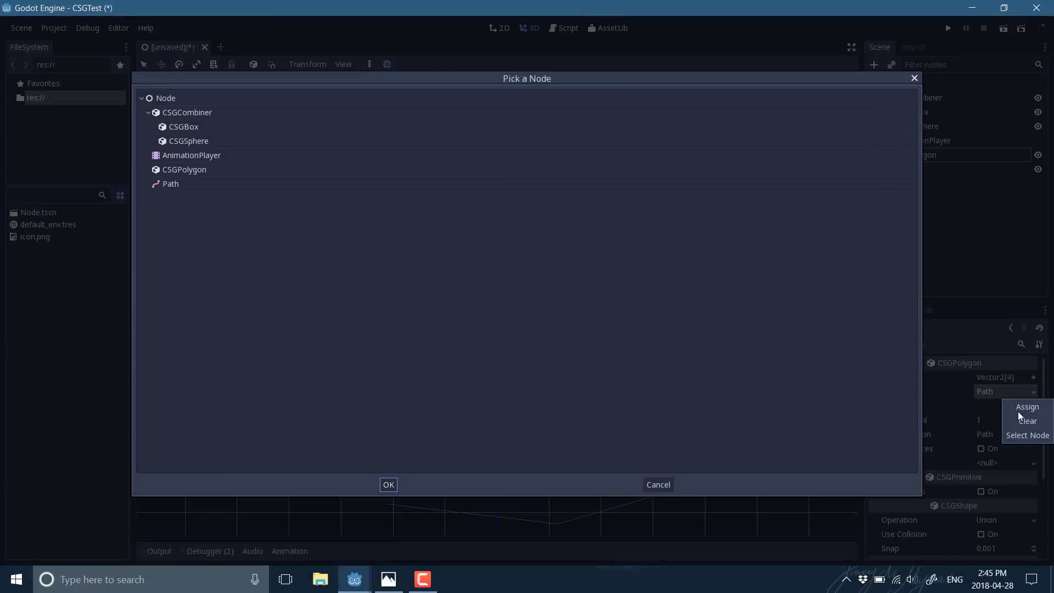
double_click(175, 185)
middle_click_drag(821, 413, 779, 406)
scroll(819, 364, "down", 3)
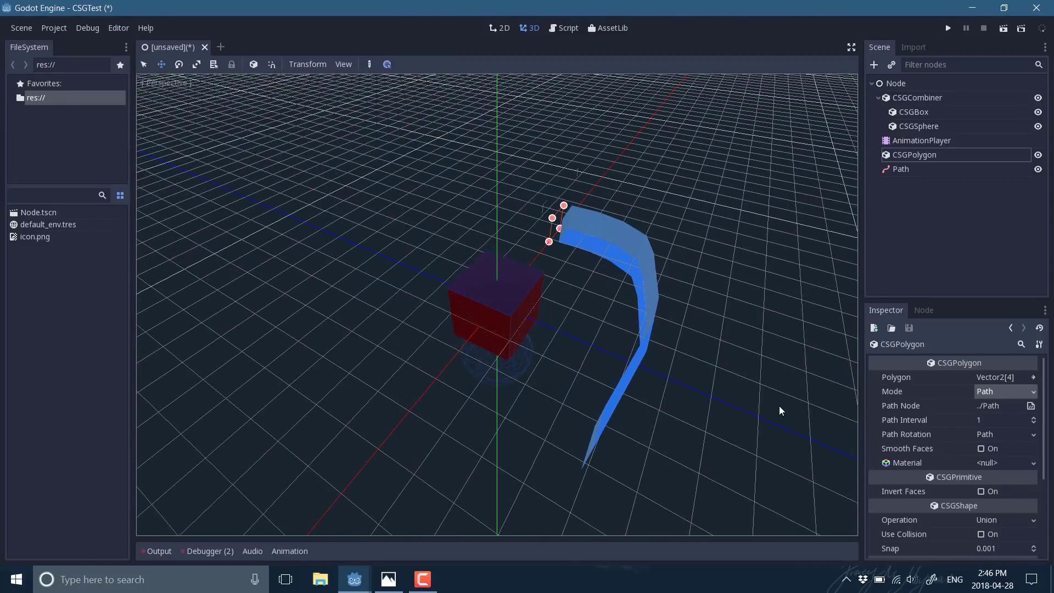
Enable Invert Faces on the CSGPolygon and view the extruded shape from a lower angle
left_click(924, 156)
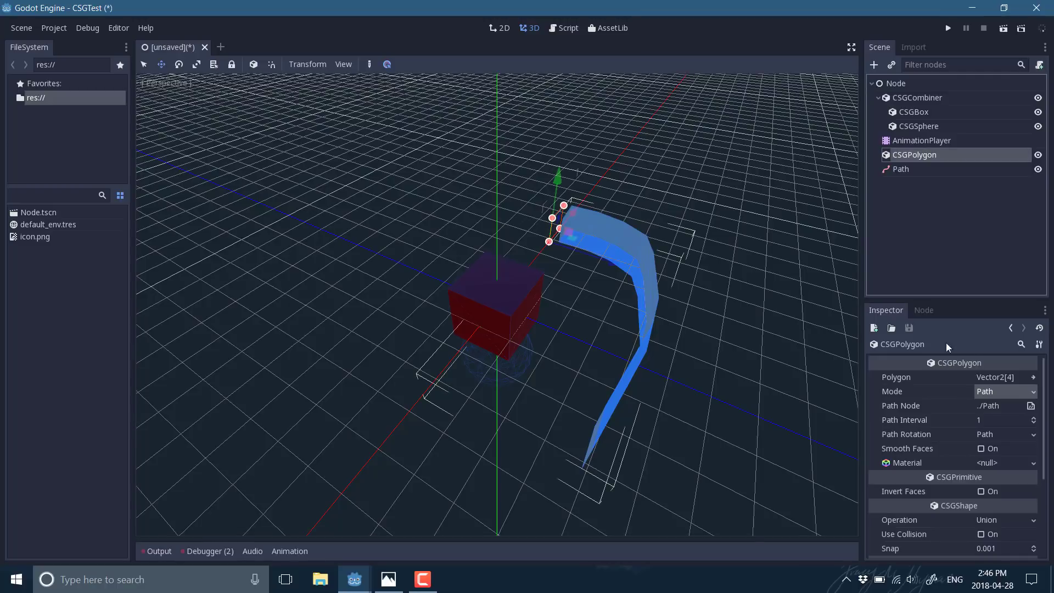
left_click(981, 492)
mouse_move(658, 379)
middle_mouse_down()
mouse_move(715, 350)
mouse_move(709, 325)
mouse_move(621, 344)
mouse_move(654, 365)
middle_mouse_up()
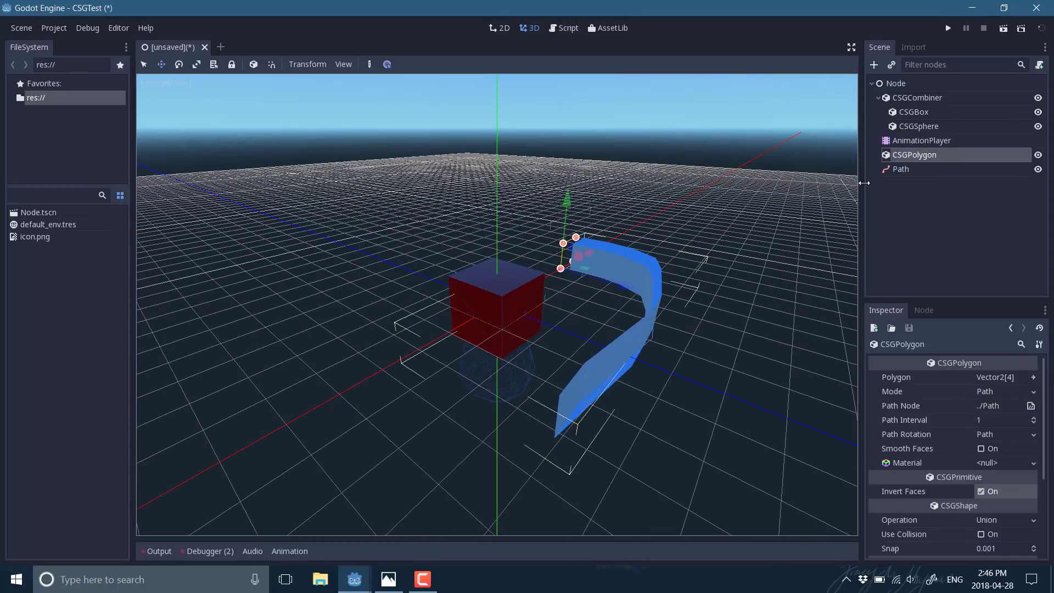
Reshape the extrusion by moving the Path's curve points, shifting the end and bend points and raising the starting point
left_click(900, 169)
mouse_move(579, 407)
left_mouse_down()
mouse_move(652, 413)
mouse_move(769, 376)
mouse_move(656, 415)
mouse_move(580, 384)
mouse_move(566, 392)
left_mouse_up()
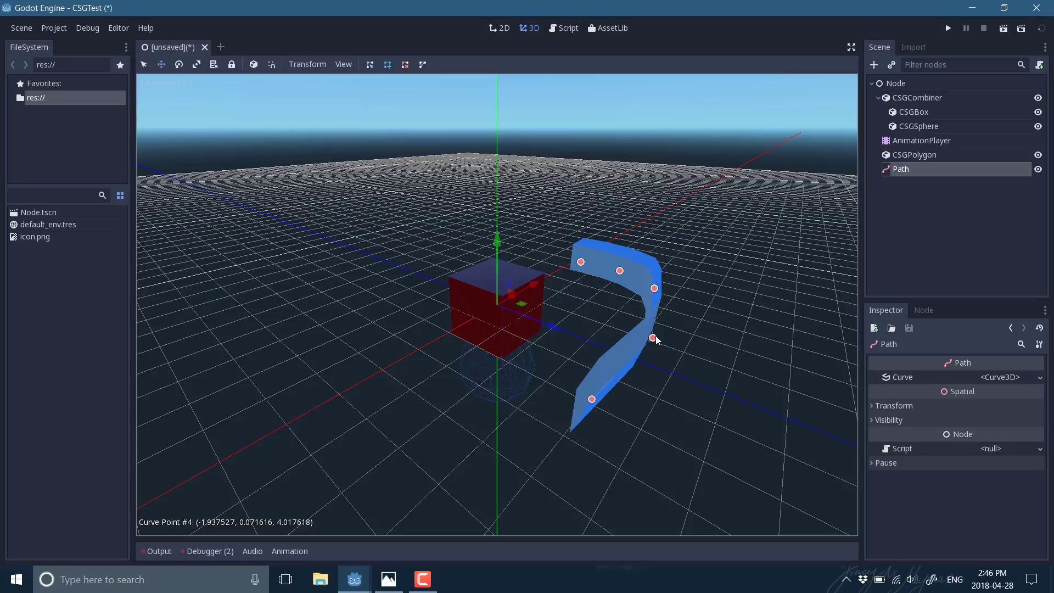
left_click_drag(653, 337, 674, 348)
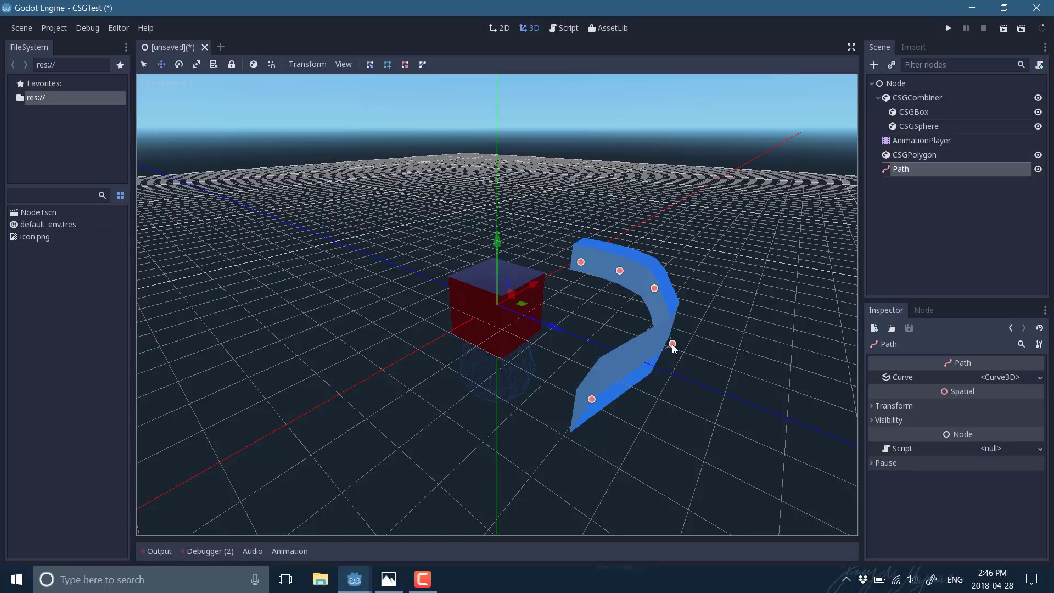
left_click_drag(581, 261, 542, 205)
Raise the CSGPolygon so the extrusion sits above the drawn path
left_click(912, 155)
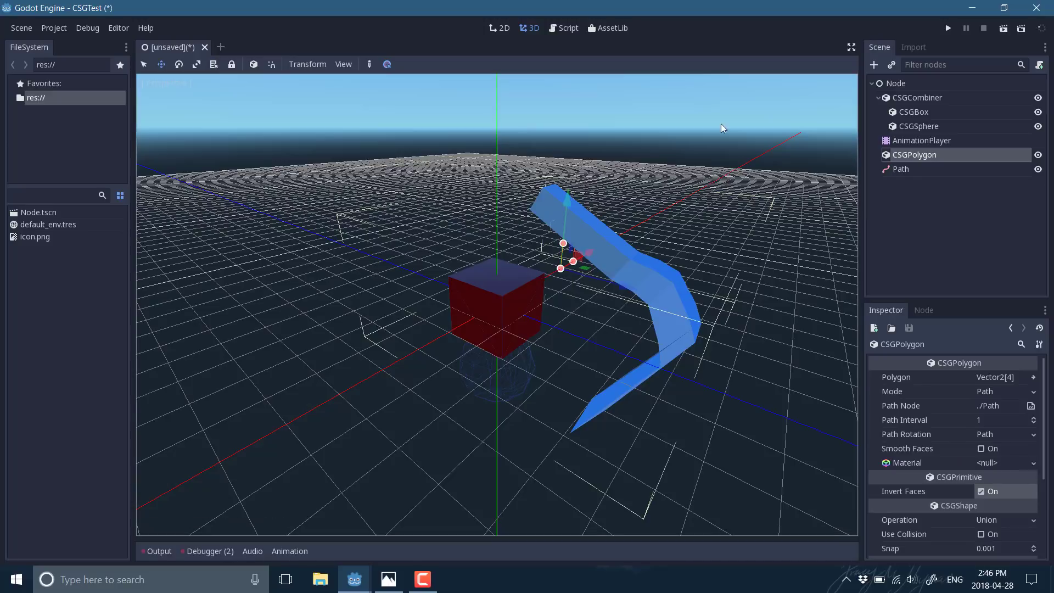
left_click_drag(571, 226, 598, 160)
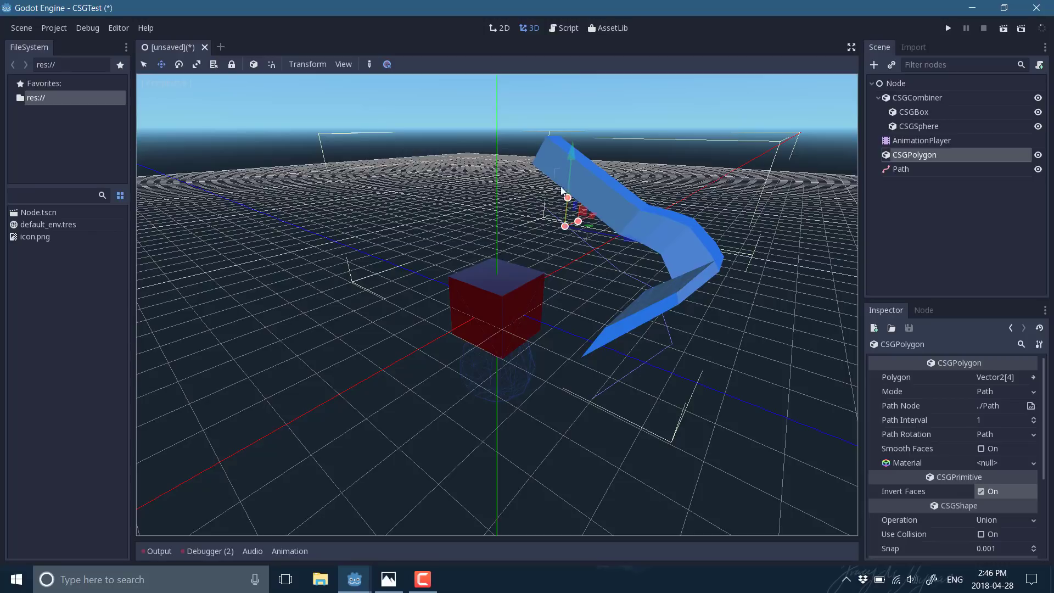
Stretch the red CSGBox with its size handles to about 3.68 deep and about 2.26 wide
left_click(921, 111)
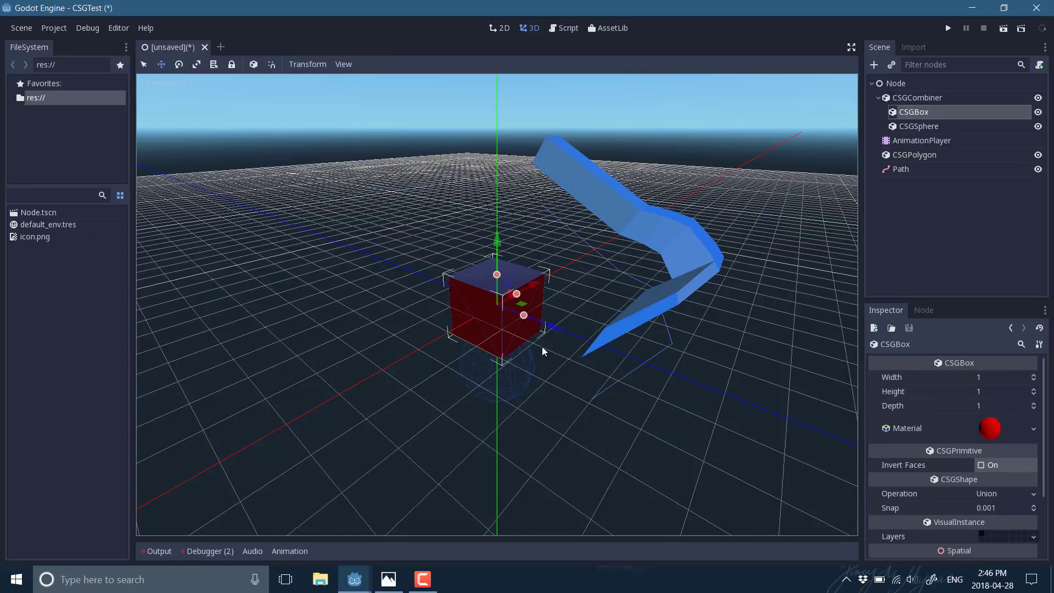
scroll(543, 350, "up", 5)
middle_click_drag(545, 345, 542, 345)
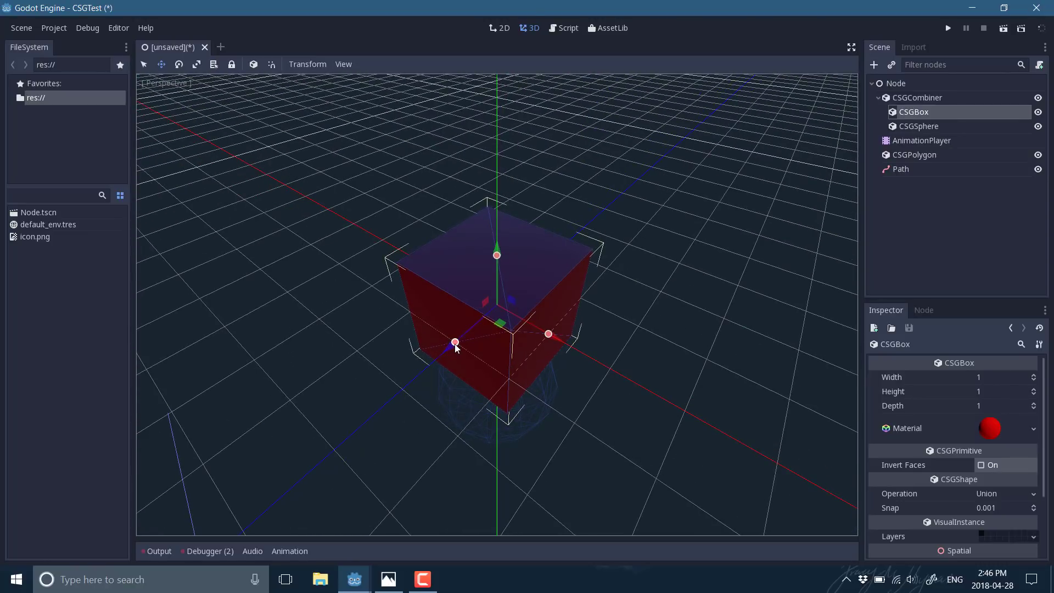
left_click_drag(454, 343, 290, 520)
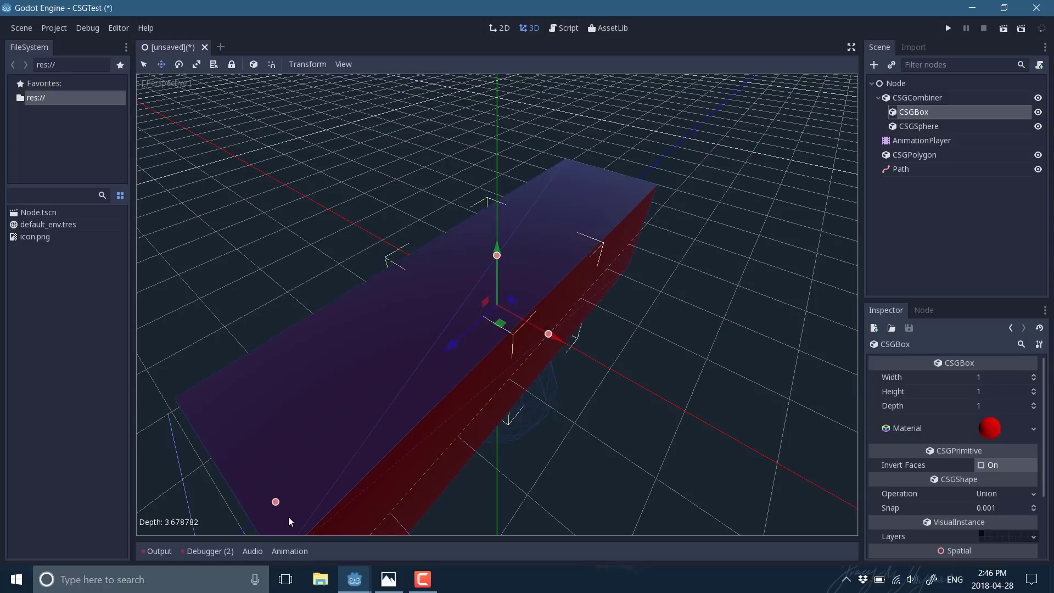
left_click_drag(547, 336, 621, 390)
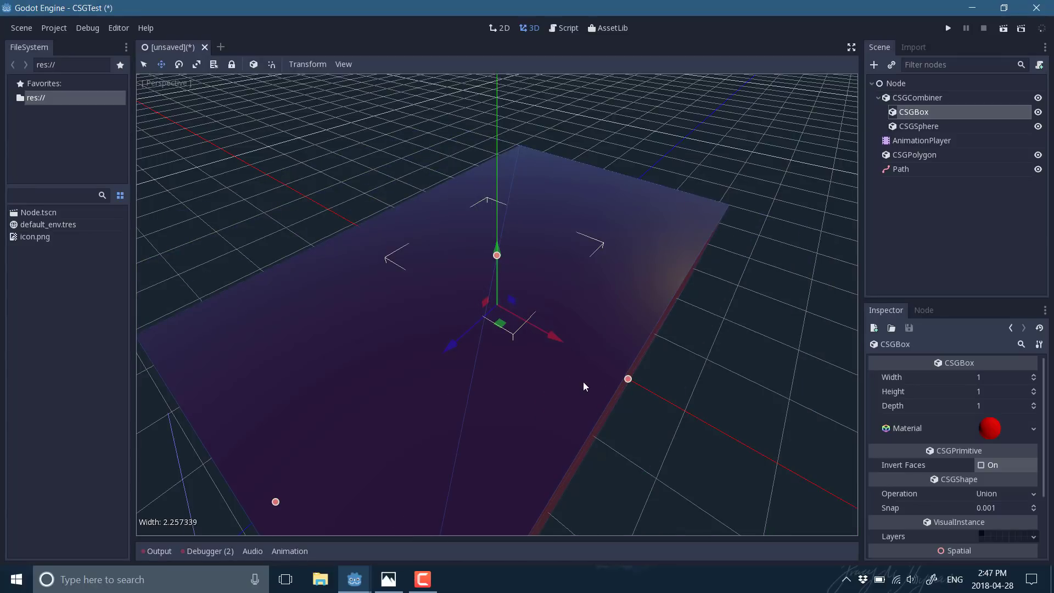
middle_click_drag(747, 329, 690, 363)
scroll(774, 302, "up", 2)
scroll(769, 312, "down", 6)
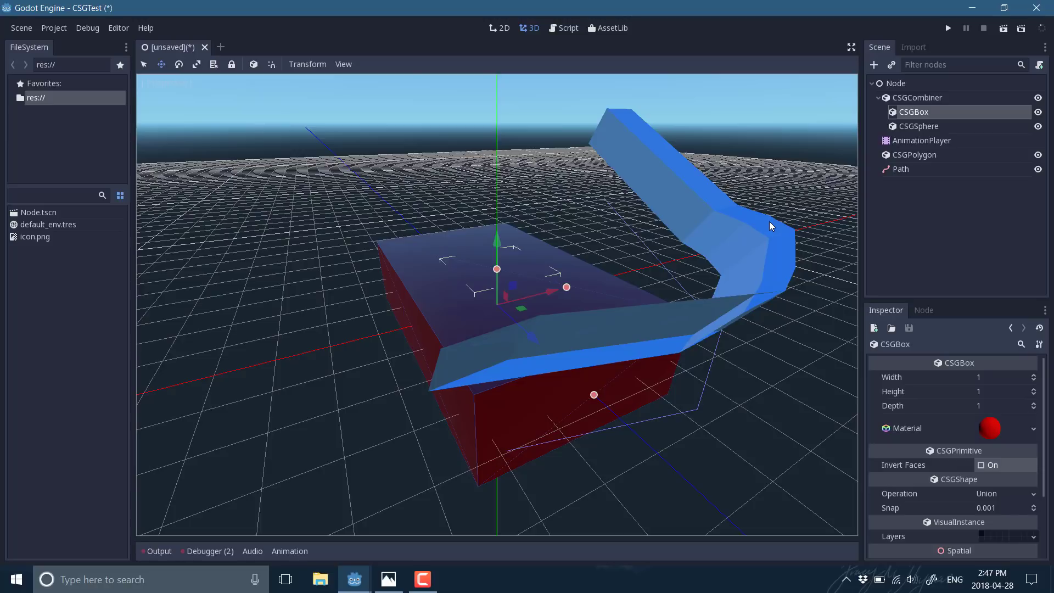
Add a CSGMesh node under the CSGCombiner and try to give it a new PrismMesh
left_click(894, 97)
left_click(874, 65)
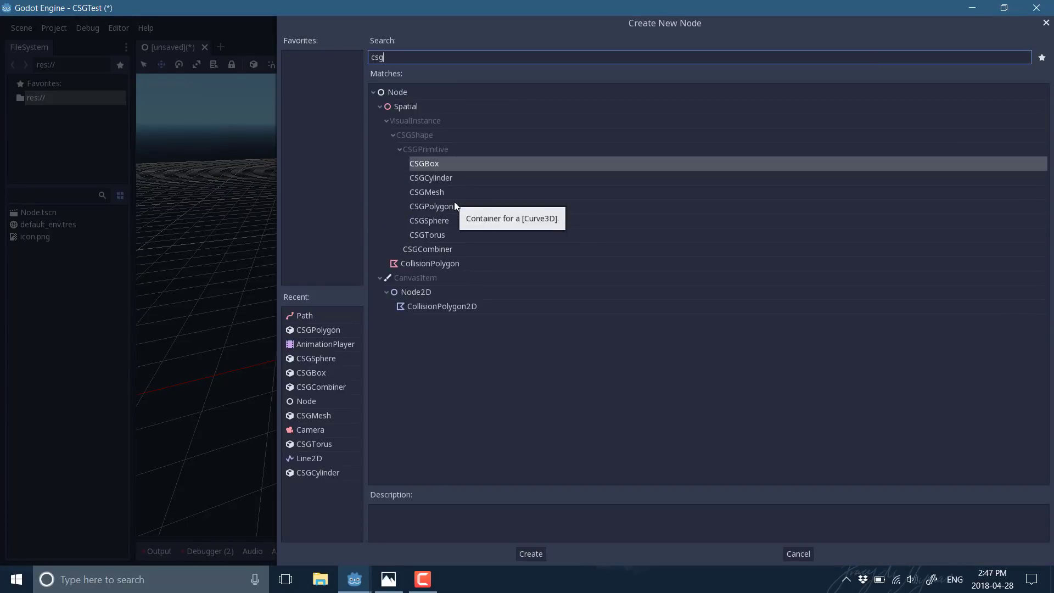
double_click(438, 194)
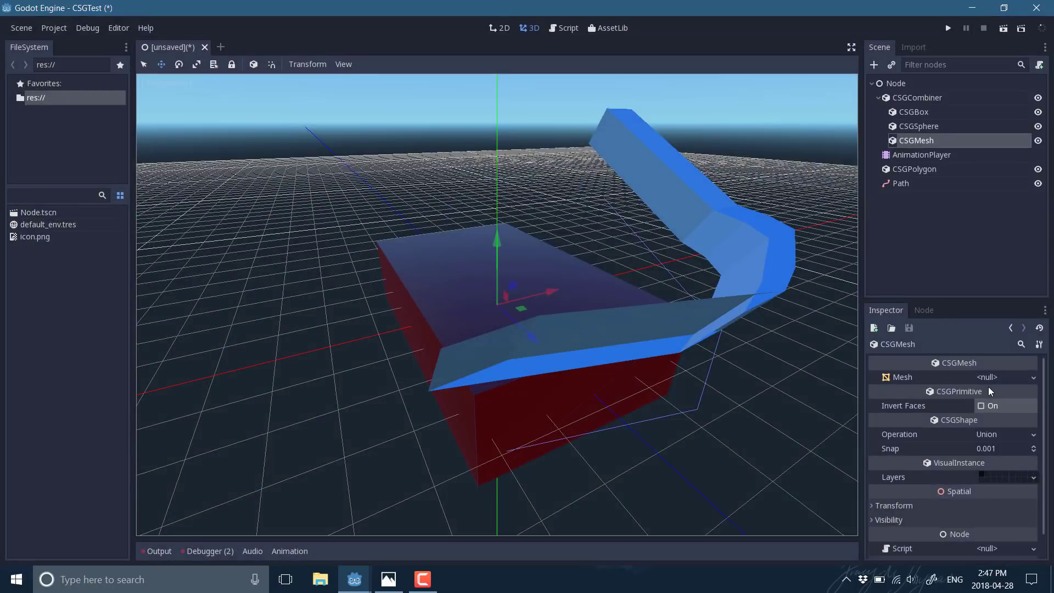
left_click(1014, 379)
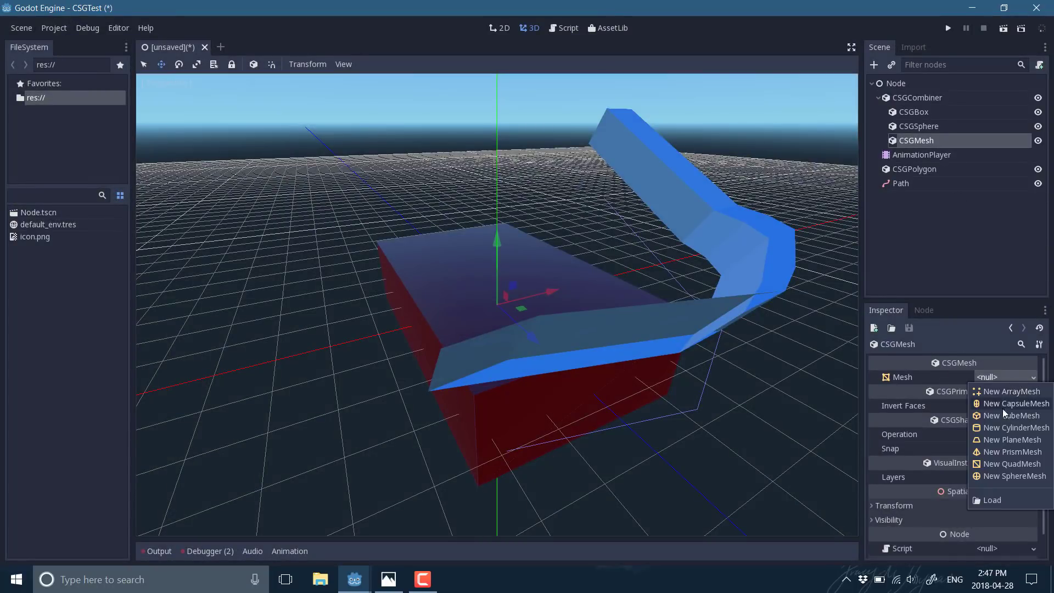
left_click(1013, 452)
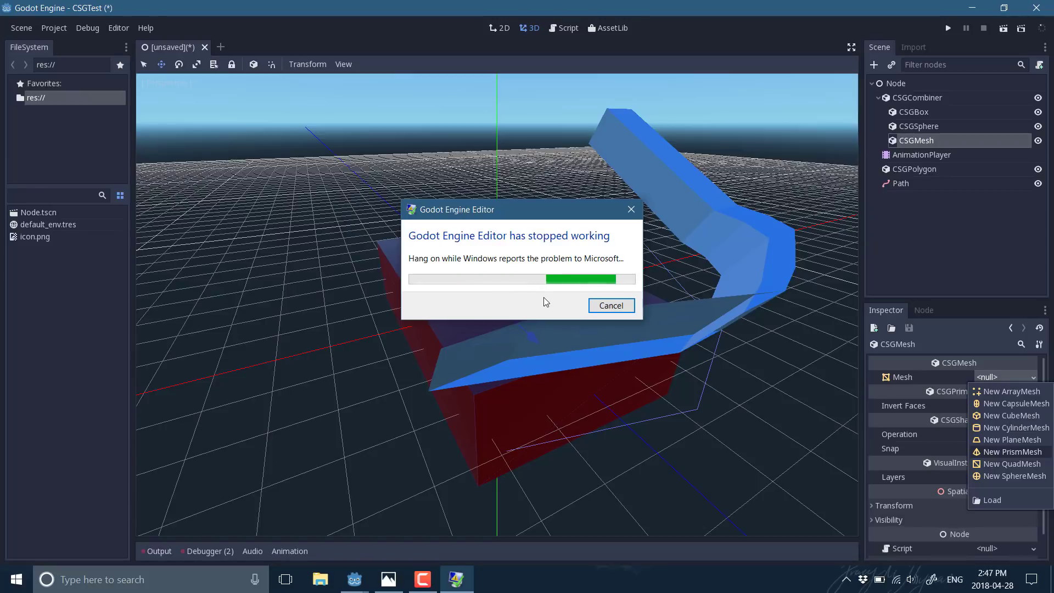